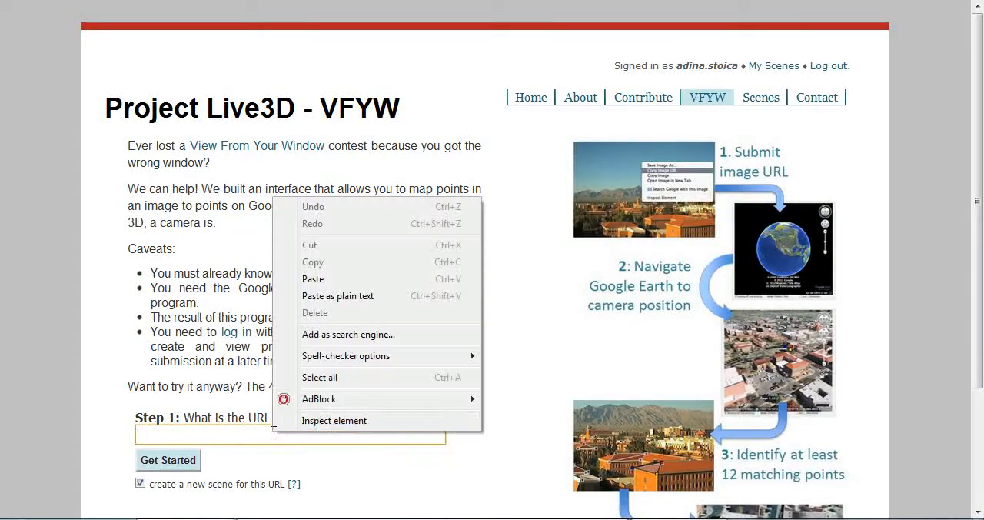
click(313, 279)
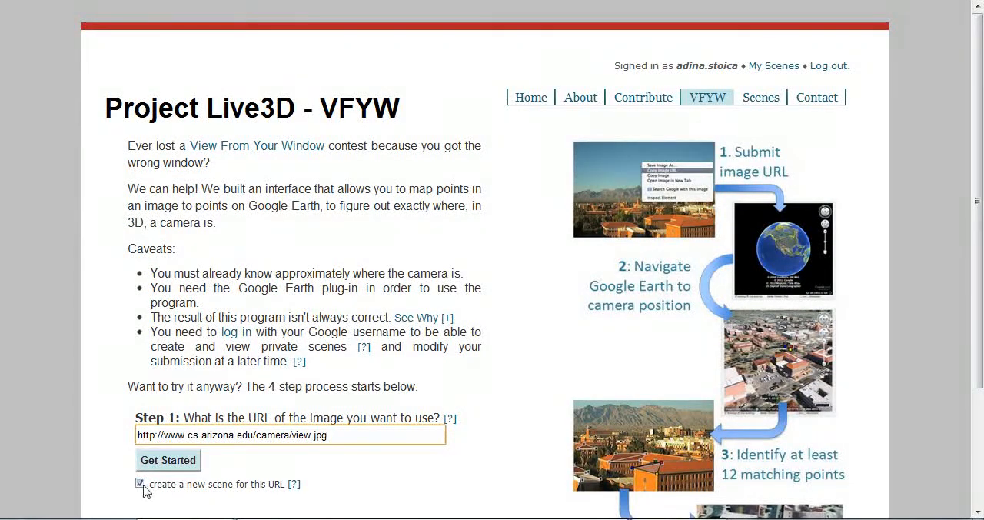
click(182, 463)
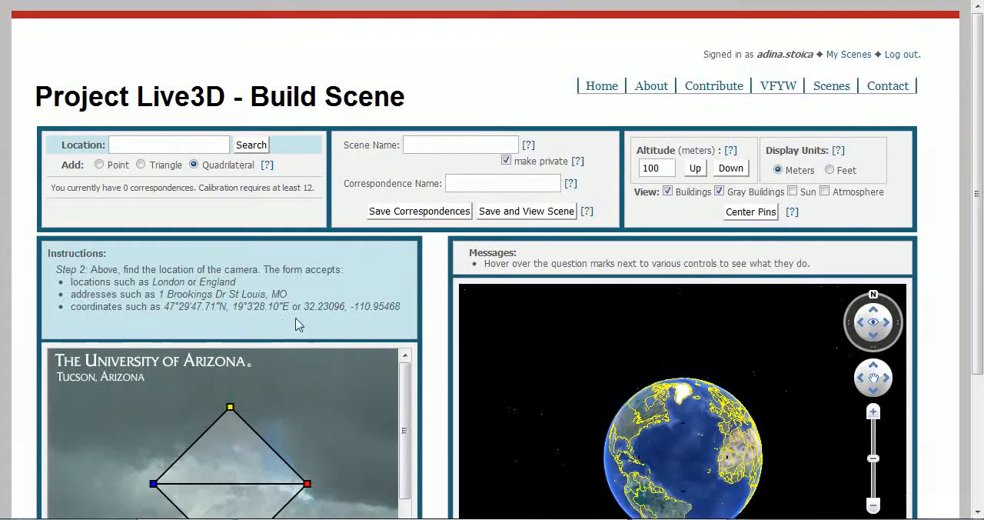
Step: Copy the example coordinates 32.23096, -110.95468 into the Location field and search for them
drag(306, 307, 400, 310)
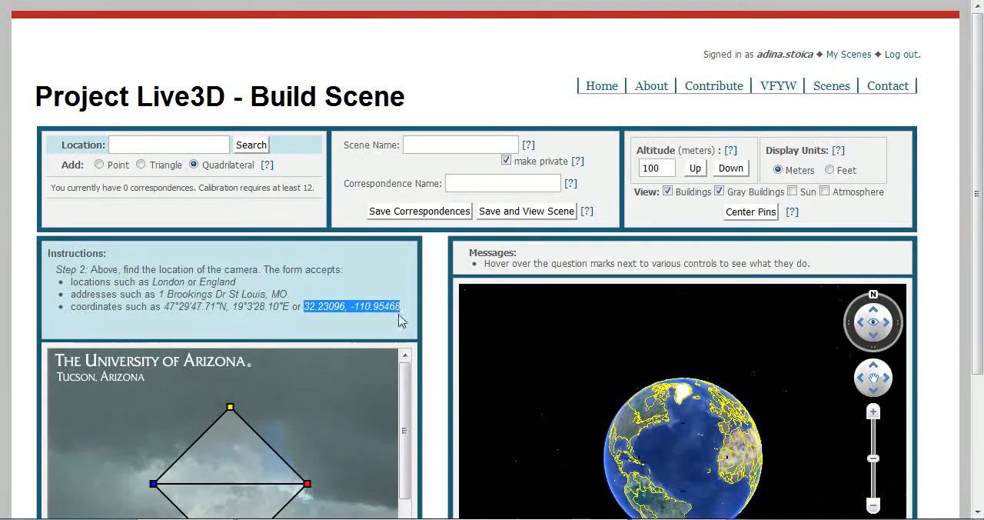
right_click(391, 304)
click(412, 316)
click(202, 144)
right_click(202, 142)
click(220, 193)
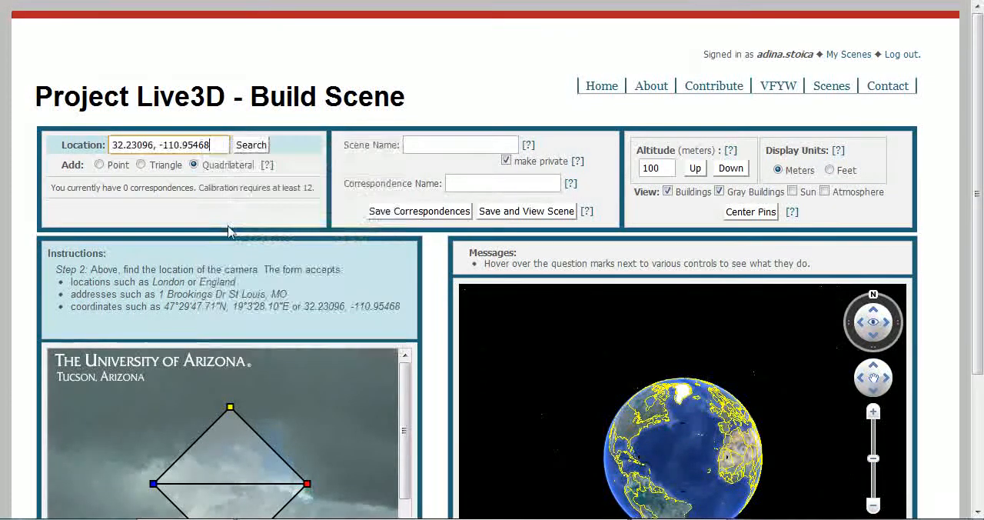
click(254, 146)
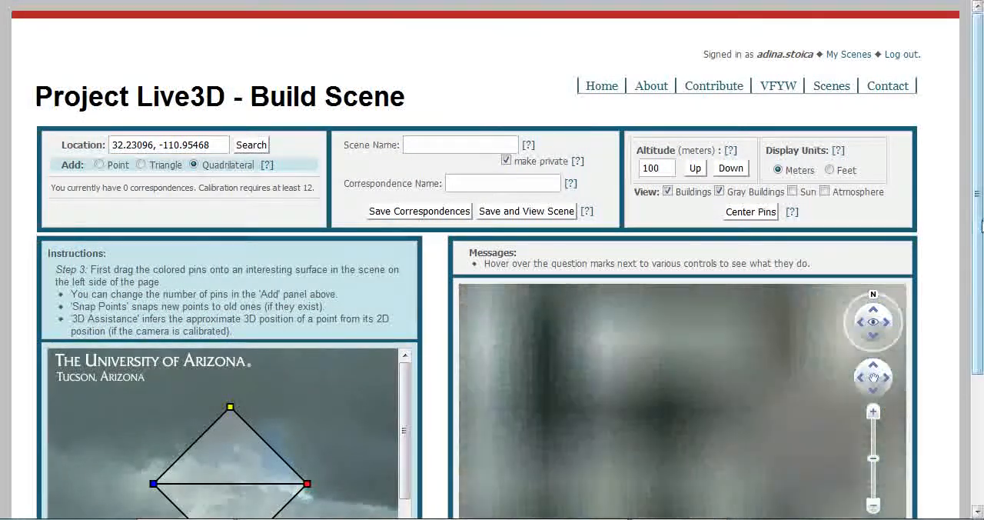
Step: Position the four colored 2D pins on the corners of the nearby building's roof slope in the photo
drag(980, 221, 983, 310)
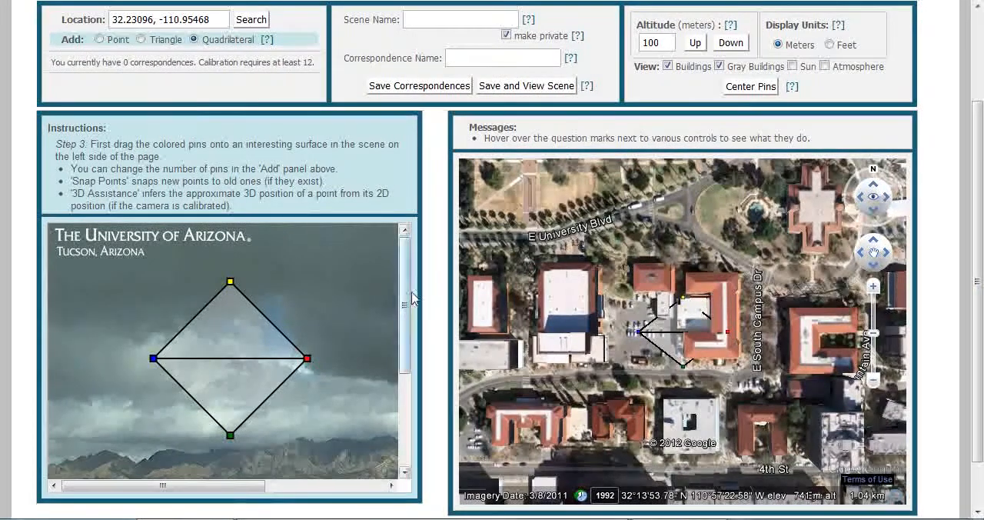
drag(408, 307, 414, 410)
drag(238, 485, 346, 510)
drag(307, 358, 213, 415)
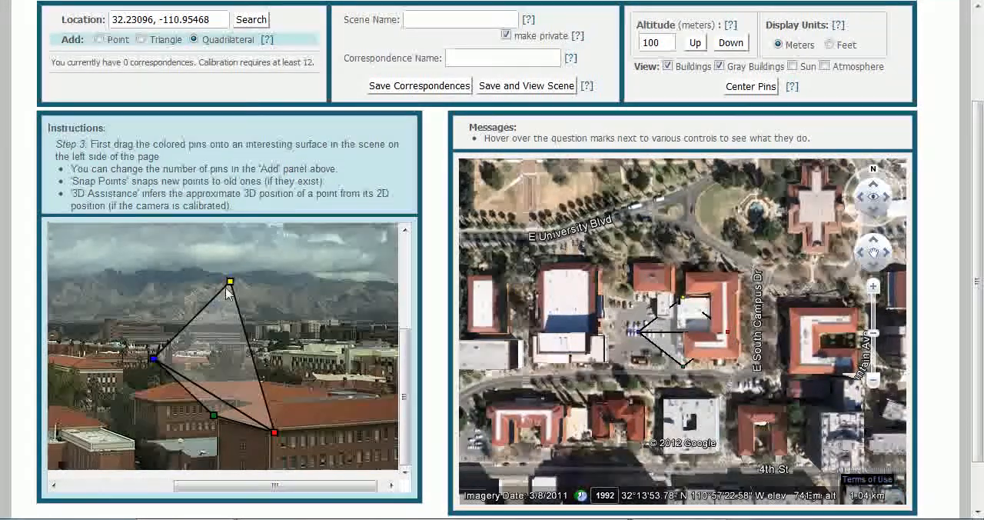
drag(229, 282, 284, 402)
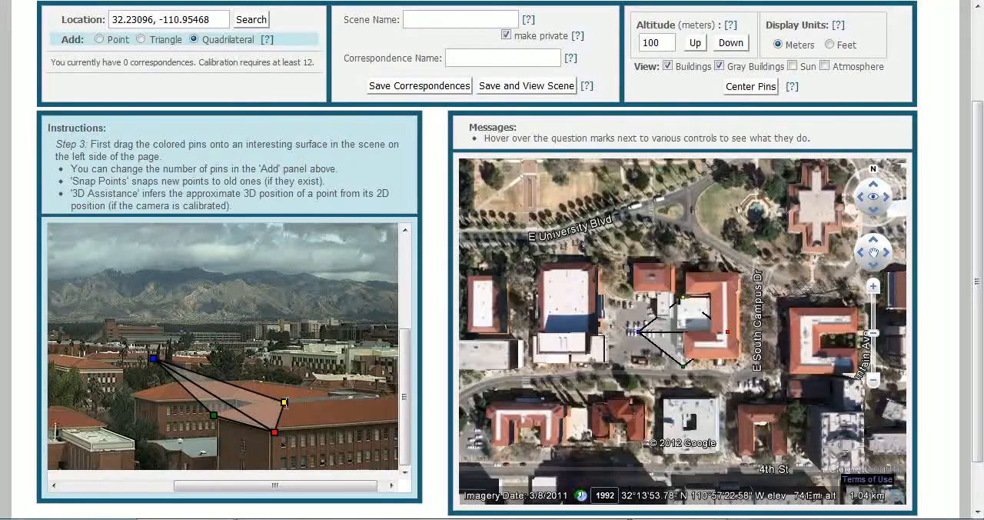
drag(155, 360, 269, 398)
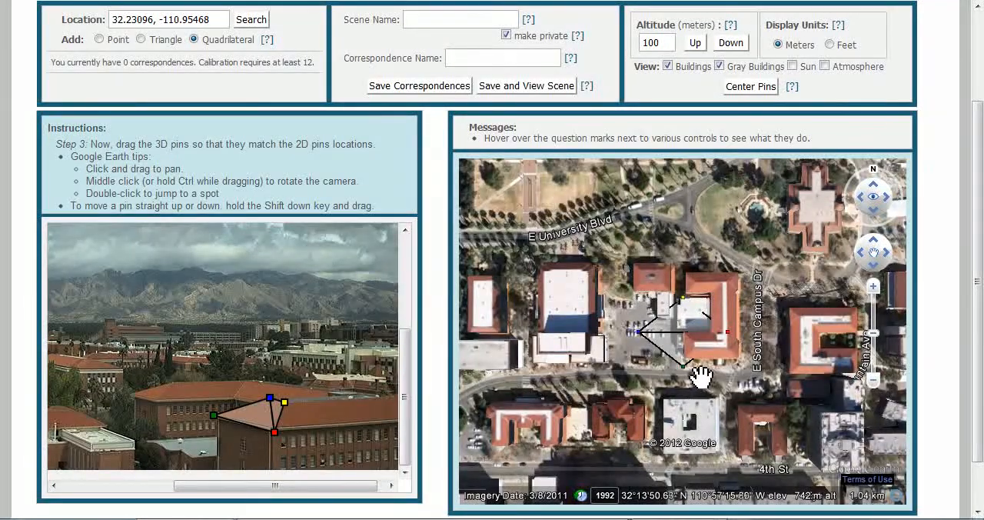
Step: Zoom into the map and drag the four 3D pins onto the matching corners of that building's roof
scroll(696, 347, up, 3)
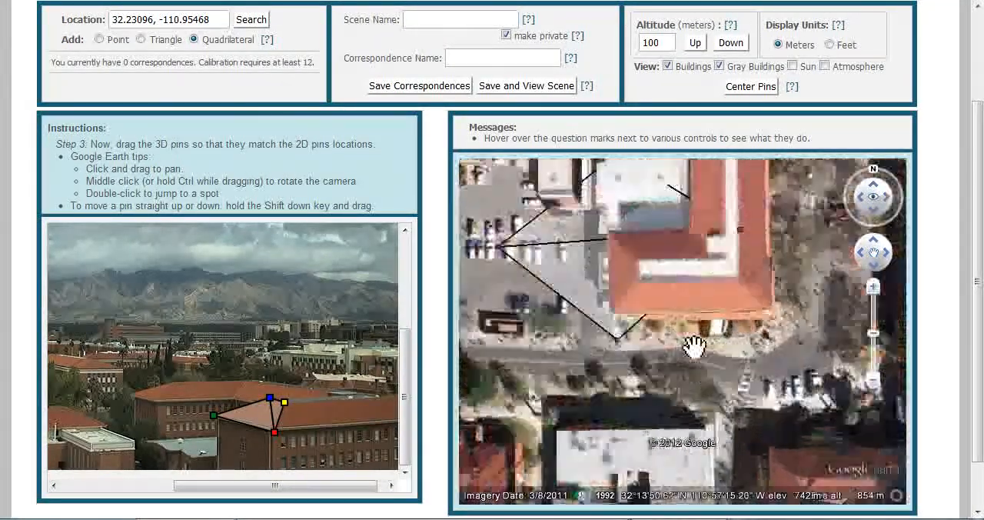
drag(695, 346, 815, 413)
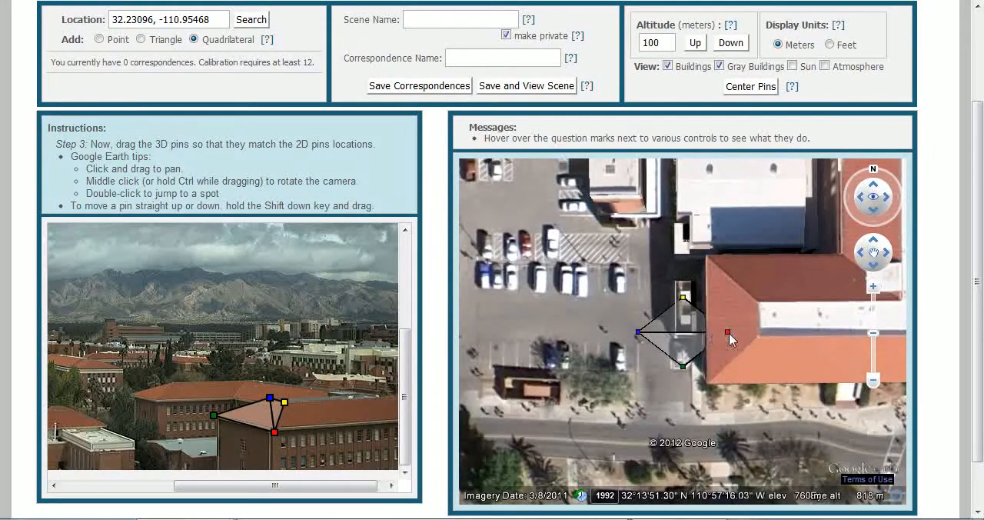
drag(711, 378, 712, 388)
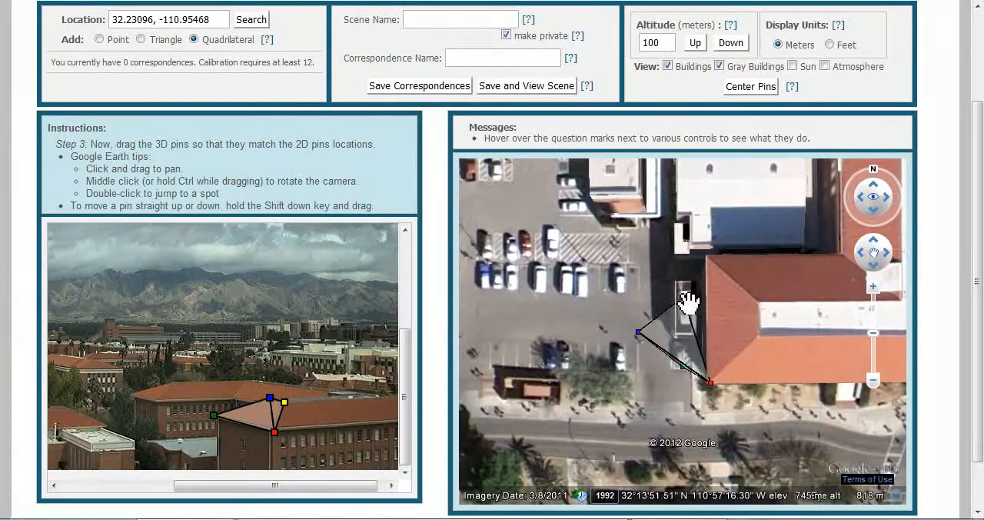
drag(684, 297, 761, 336)
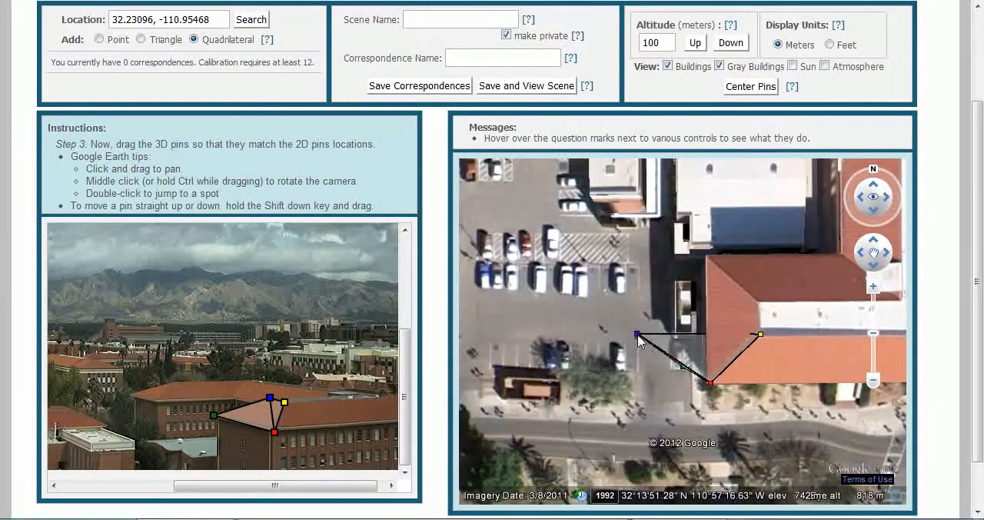
drag(752, 309, 759, 306)
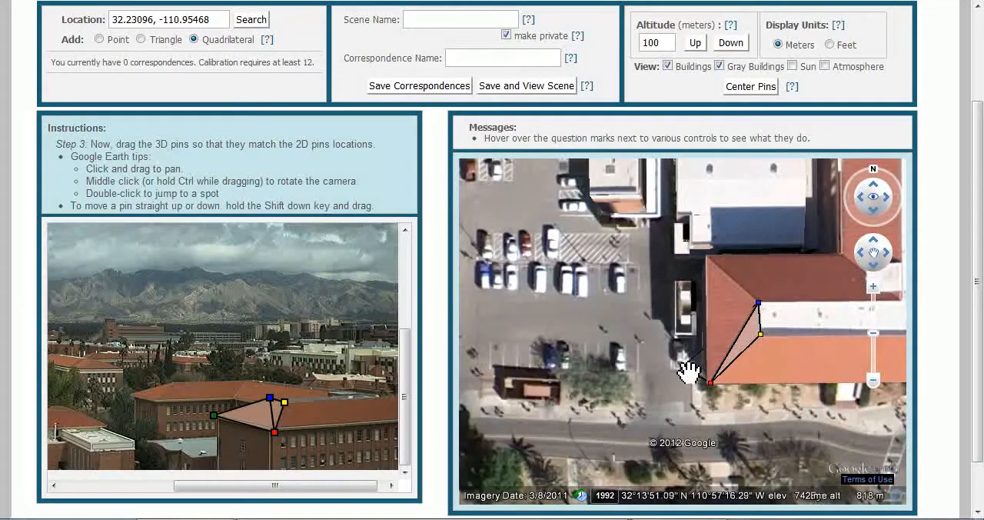
drag(700, 293, 708, 258)
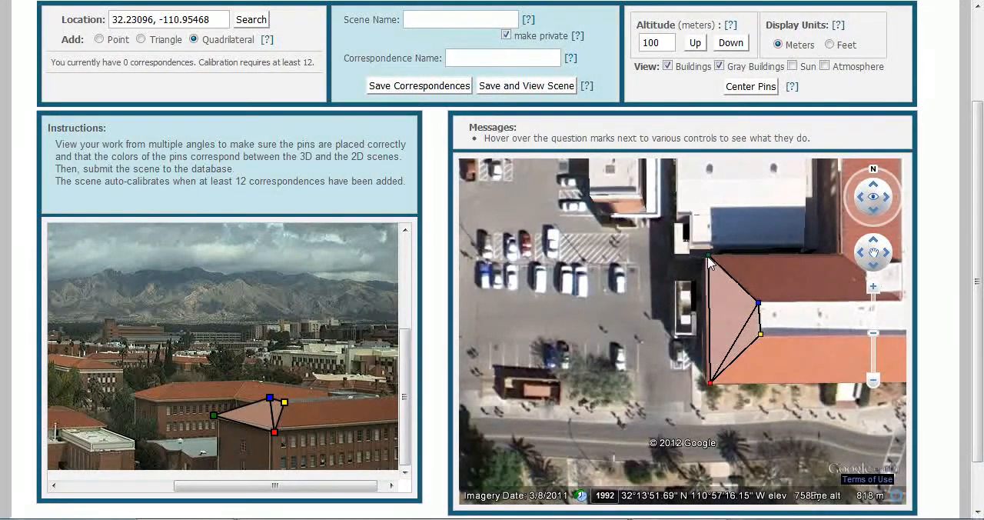
drag(708, 256, 706, 260)
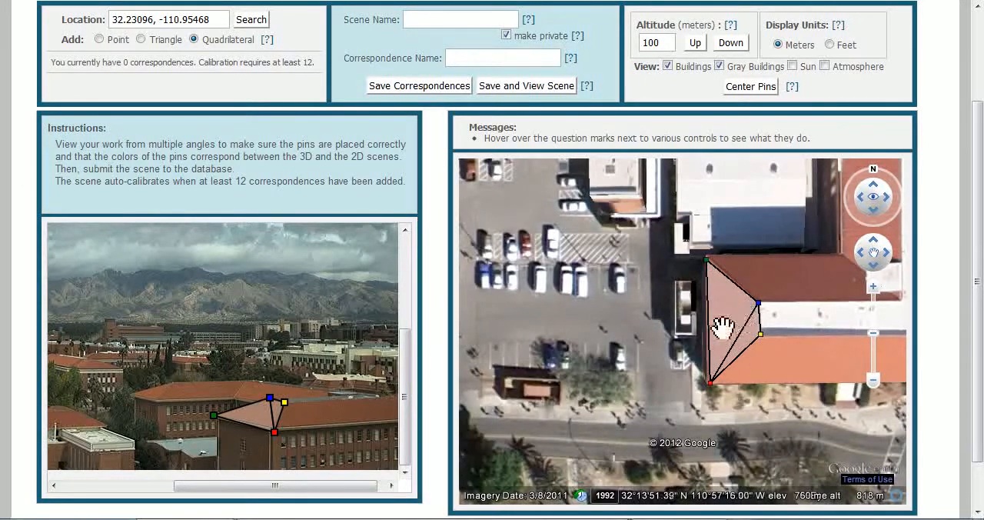
Step: Name the scene Arizona VFYW, name the correspondence roof1, and save the correspondences
click(427, 20)
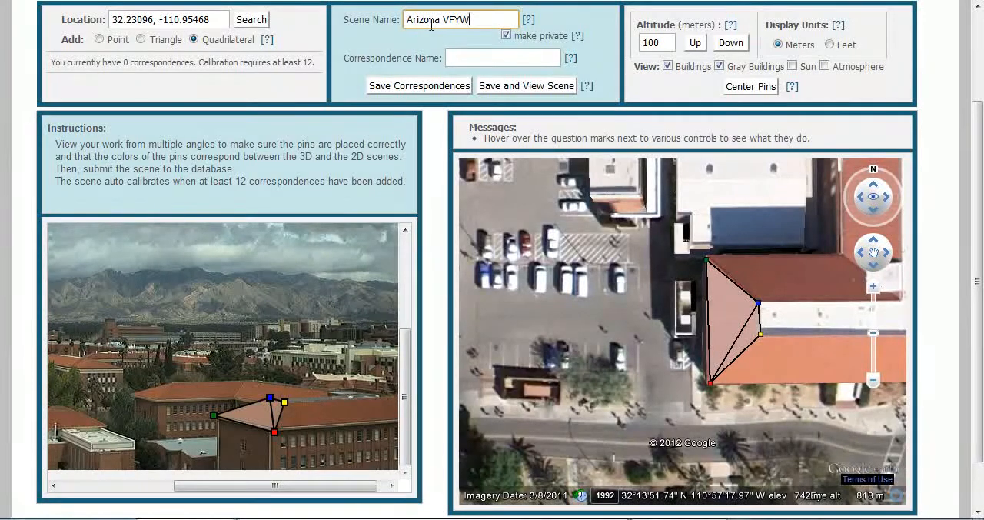
click(488, 62)
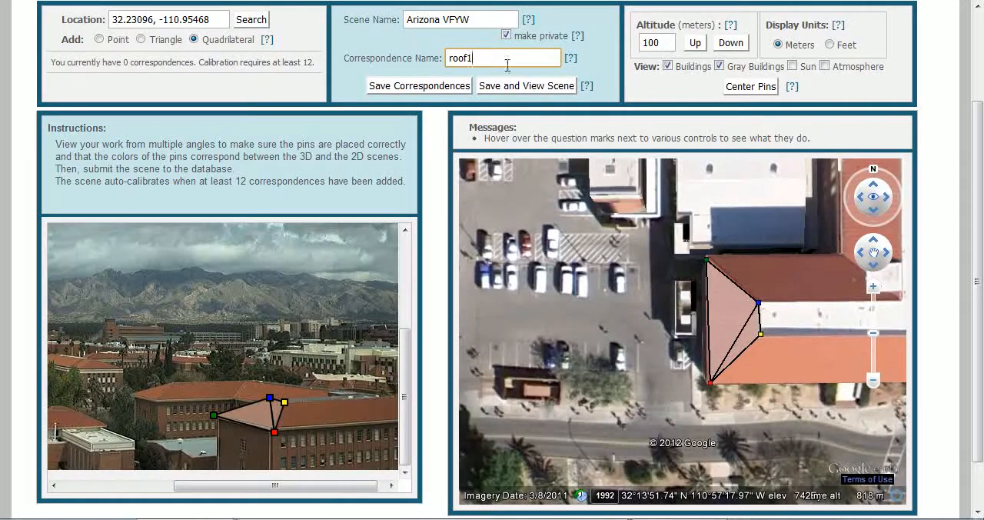
mouse_move(577, 37)
click(435, 89)
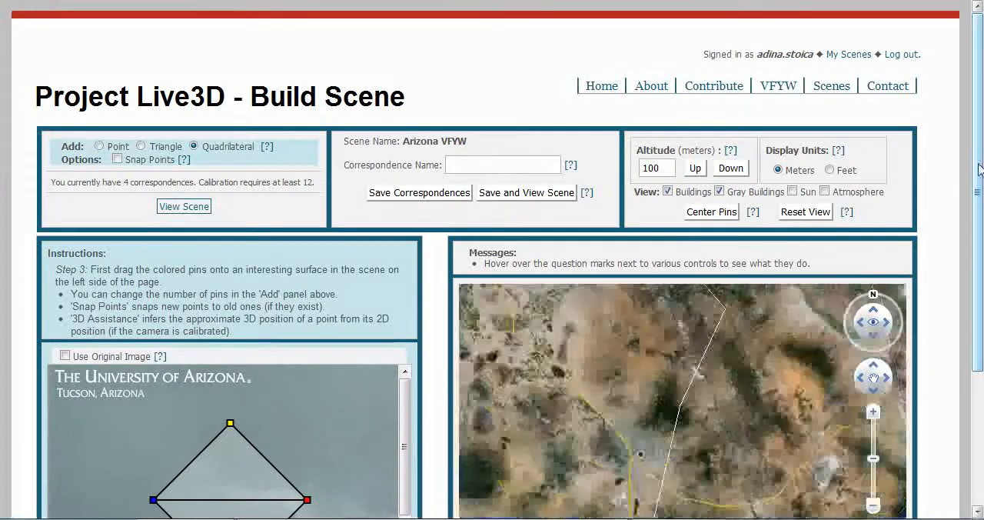
Step: Place the four 2D pins on the corners of another building's roof in the photo
scroll(979, 171, down, 3)
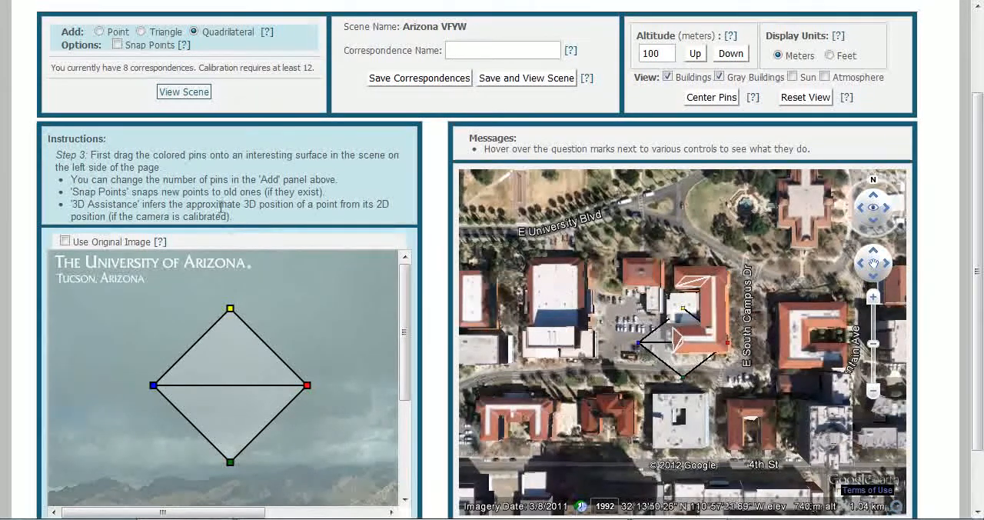
drag(119, 67, 166, 69)
click(184, 71)
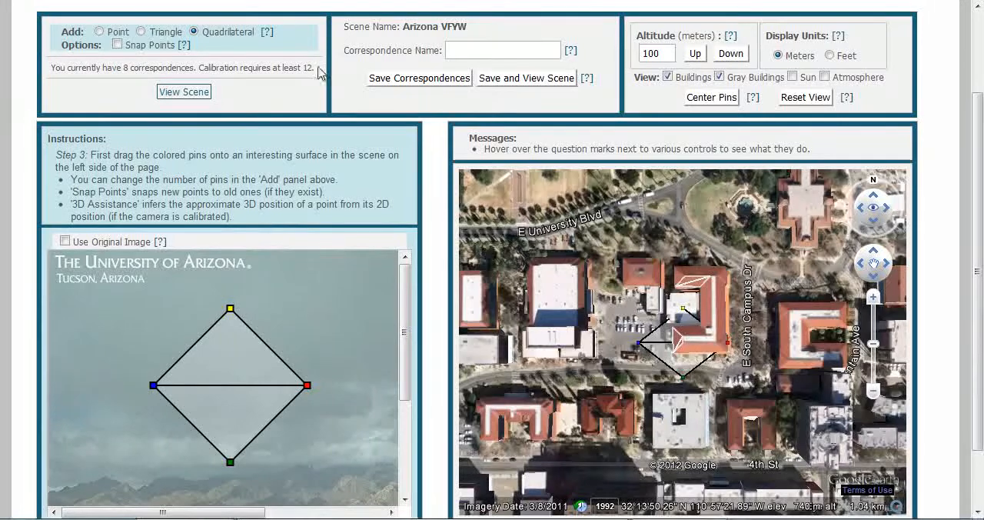
scroll(376, 283, down, 5)
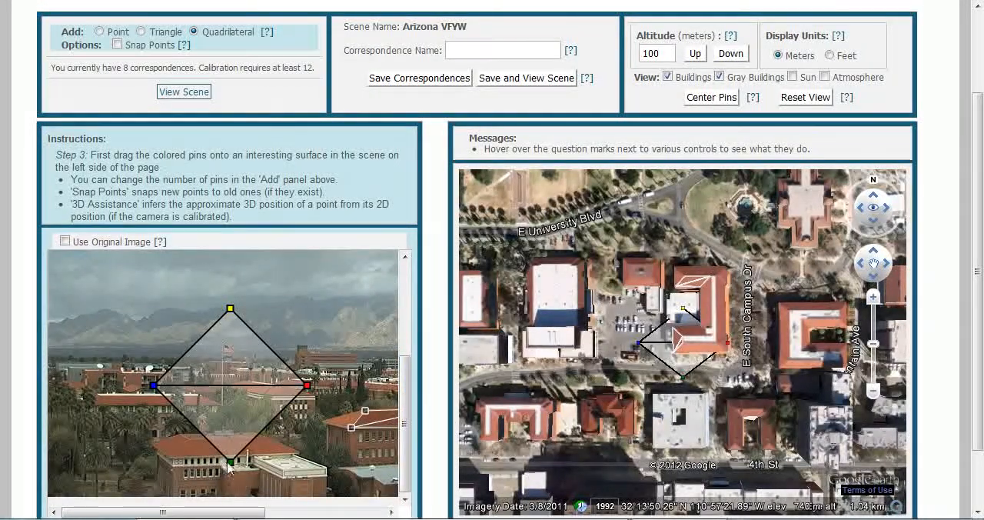
drag(231, 462, 295, 451)
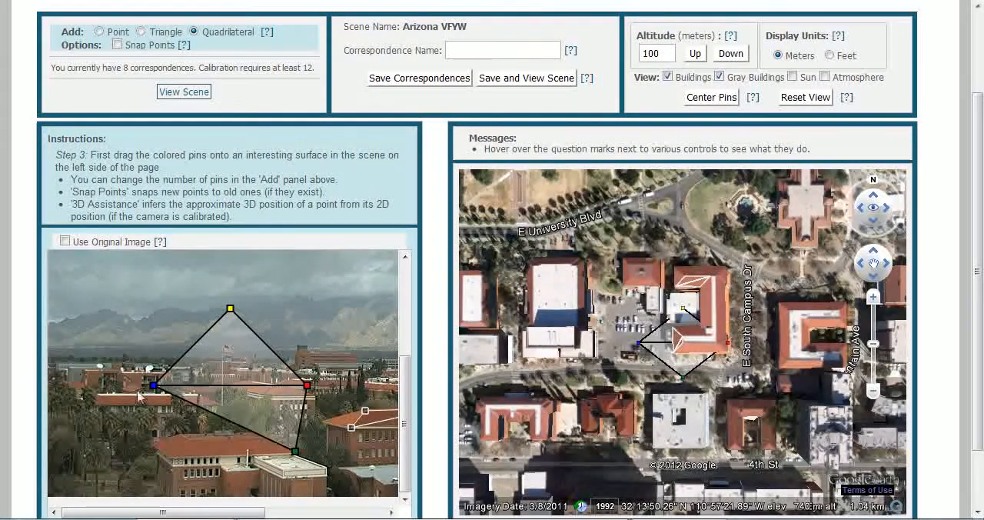
drag(155, 386, 173, 458)
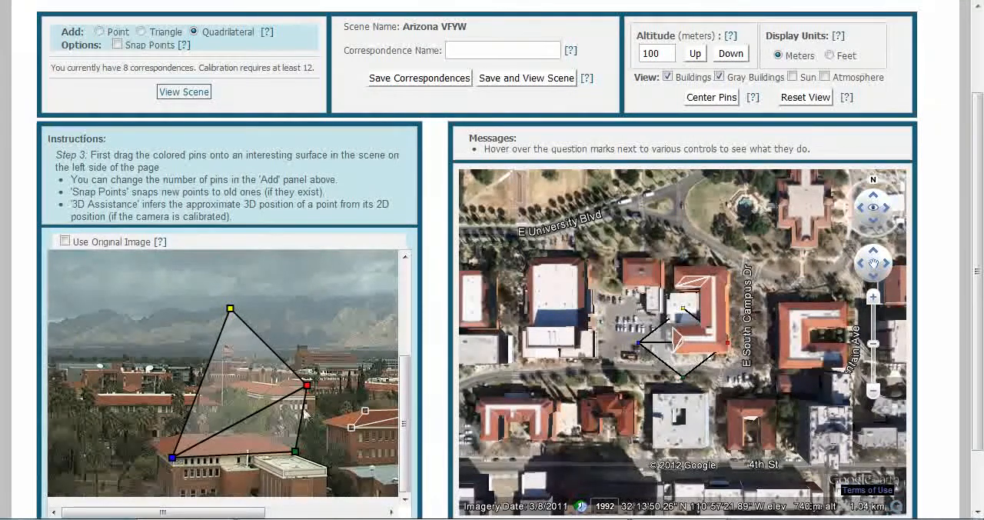
drag(306, 388, 267, 438)
drag(230, 309, 190, 440)
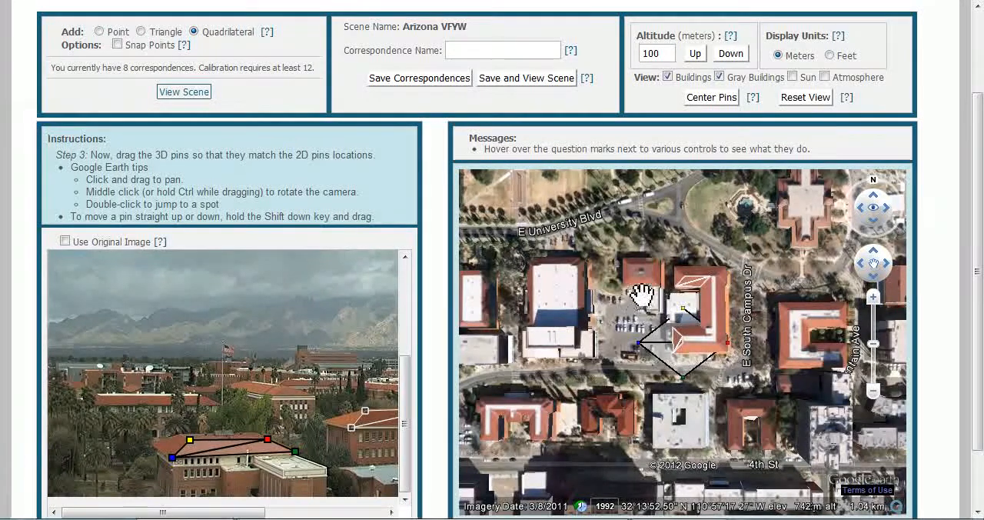
Step: Zoom into the map and drag the four 3D pins onto the matching corners of that second roof
scroll(636, 284, up, 2)
scroll(643, 283, up, 3)
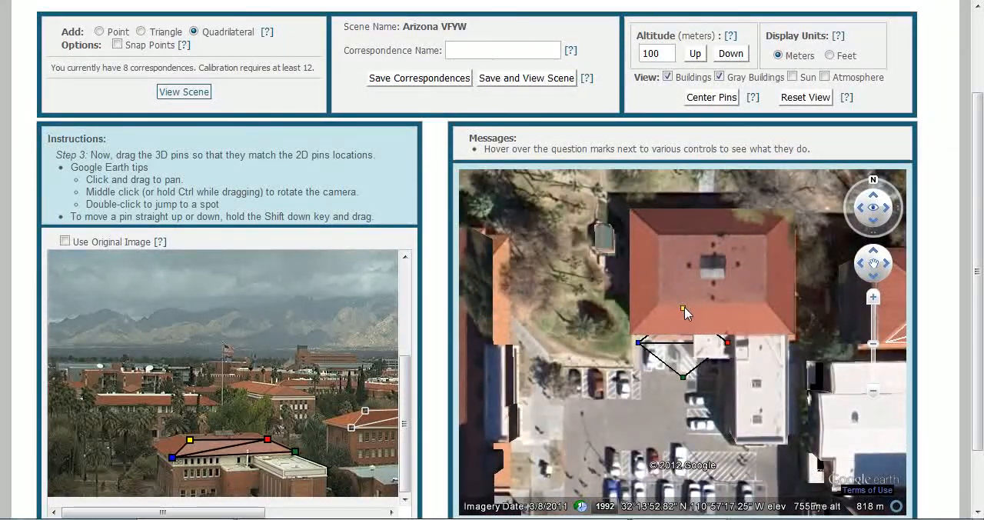
drag(687, 312, 666, 308)
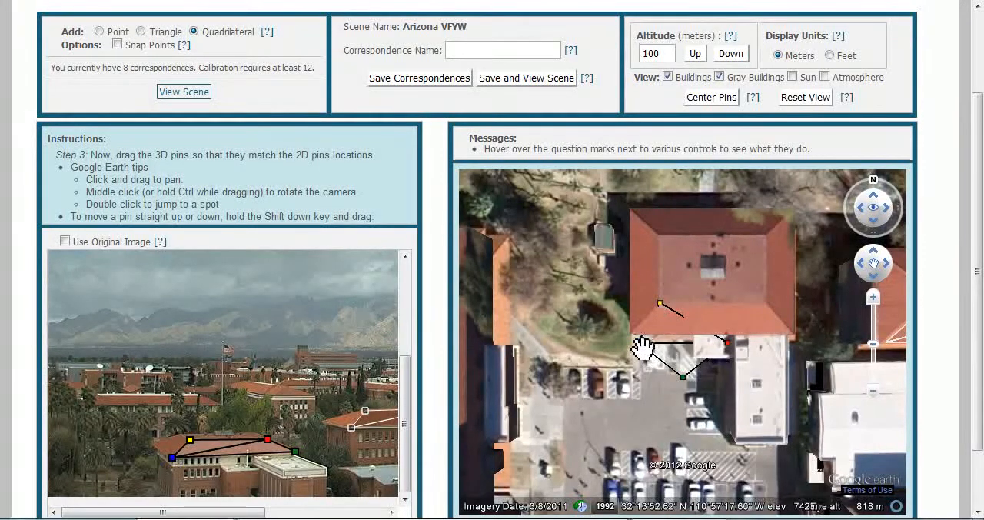
drag(638, 337, 631, 338)
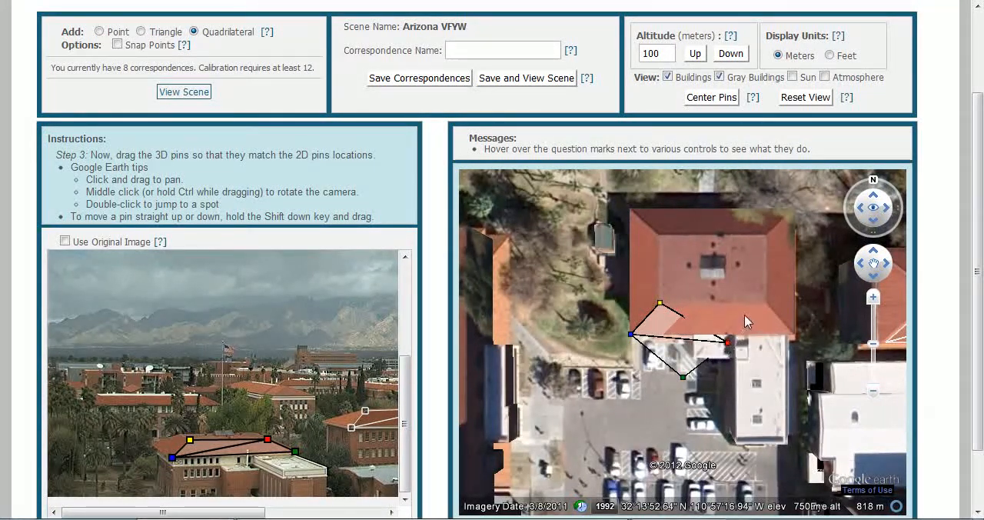
drag(728, 342, 766, 302)
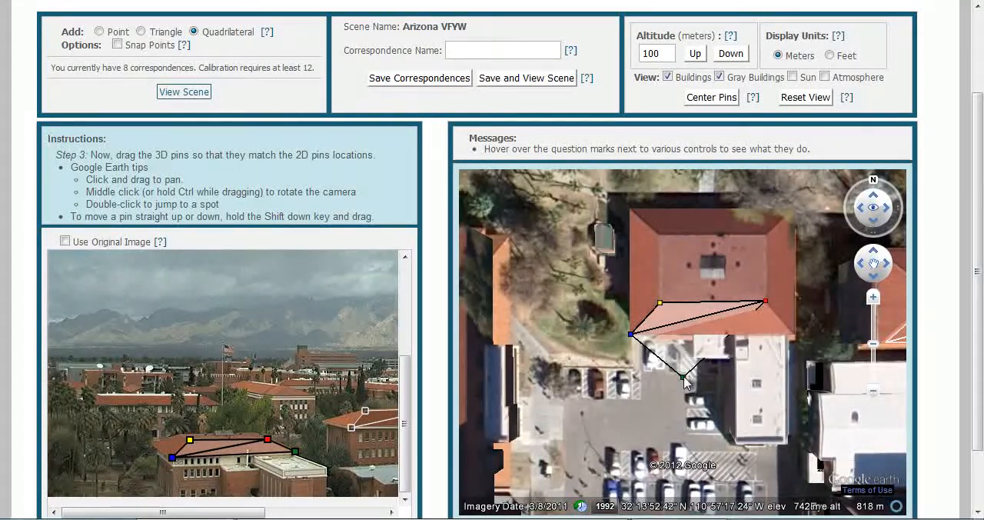
drag(692, 375, 793, 334)
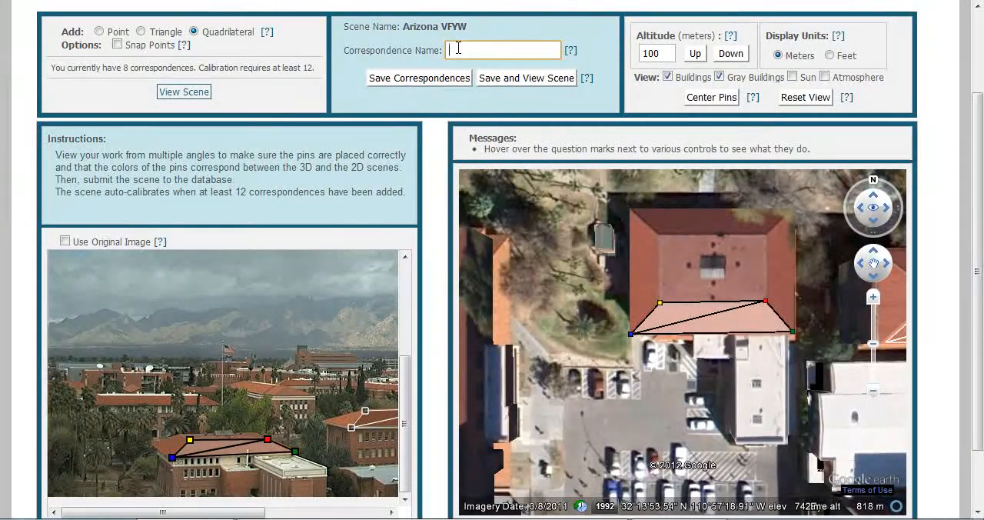
Step: Name the correspondence roof3 and save the correspondences
text(roof3)
click(413, 80)
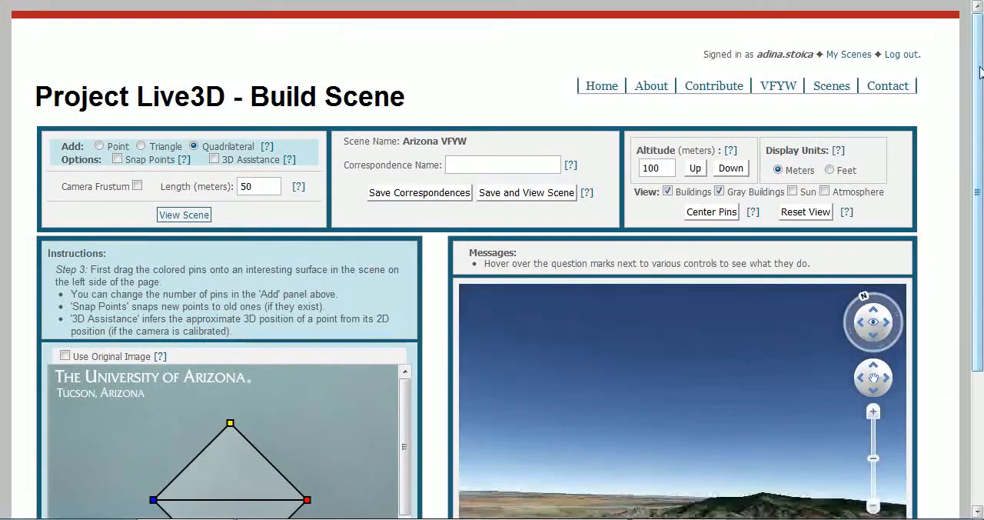
Step: Turn on the camera frustum, inspect it from several angles in the 3D map, then hide it and reset the view
scroll(980, 127, down, 2)
scroll(980, 126, down, 2)
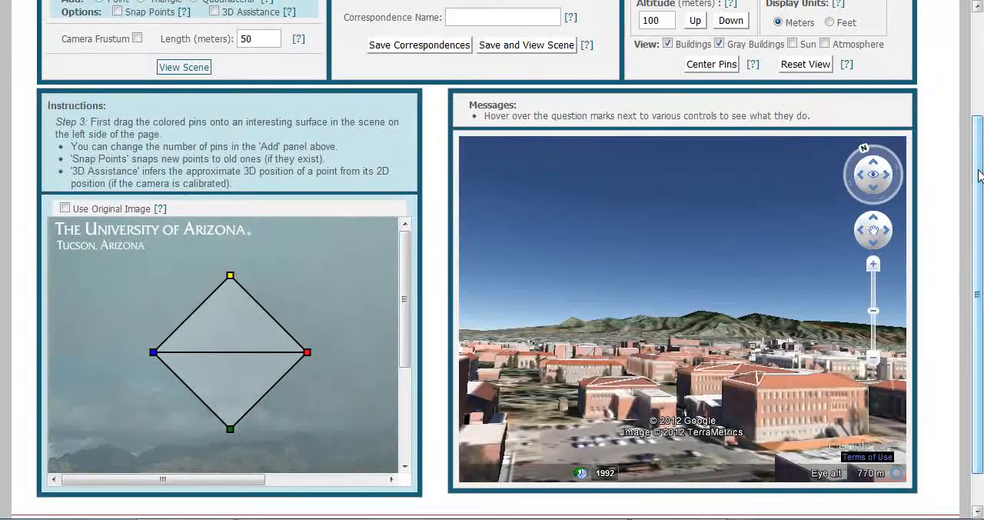
drag(405, 277, 417, 418)
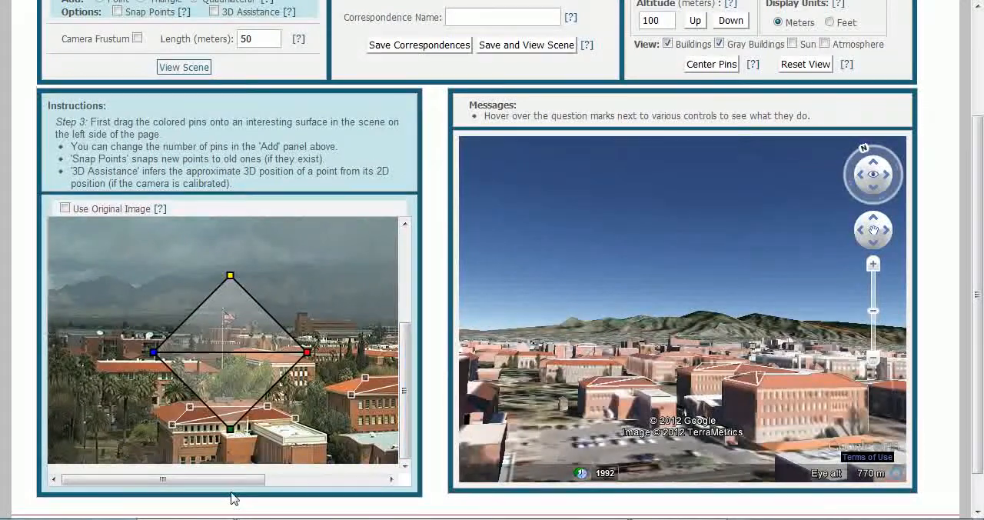
drag(227, 485, 312, 511)
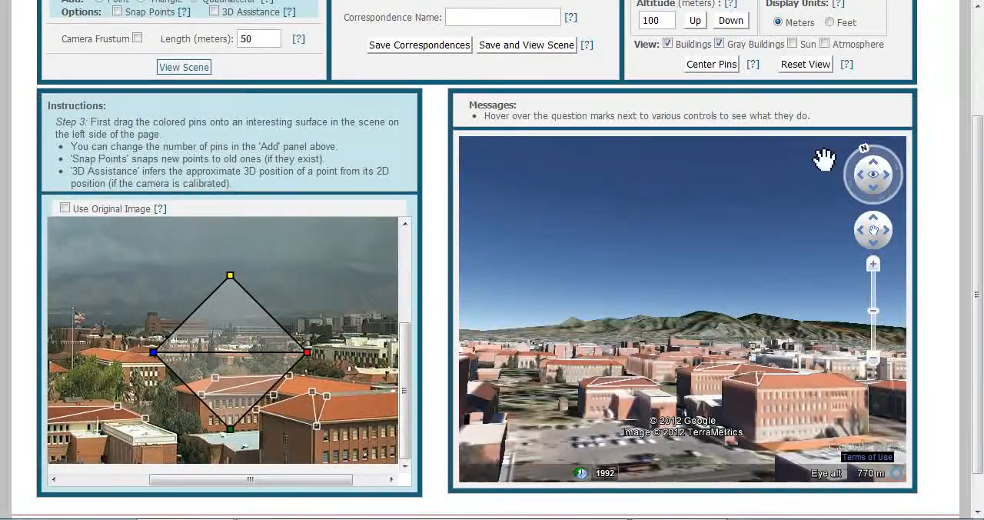
scroll(979, 108, up, 1)
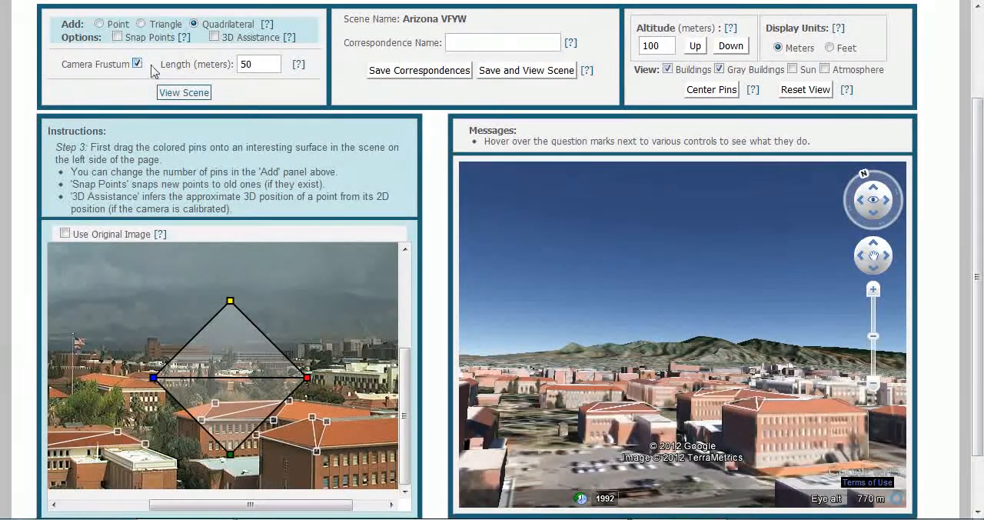
drag(761, 400, 867, 274)
click(886, 200)
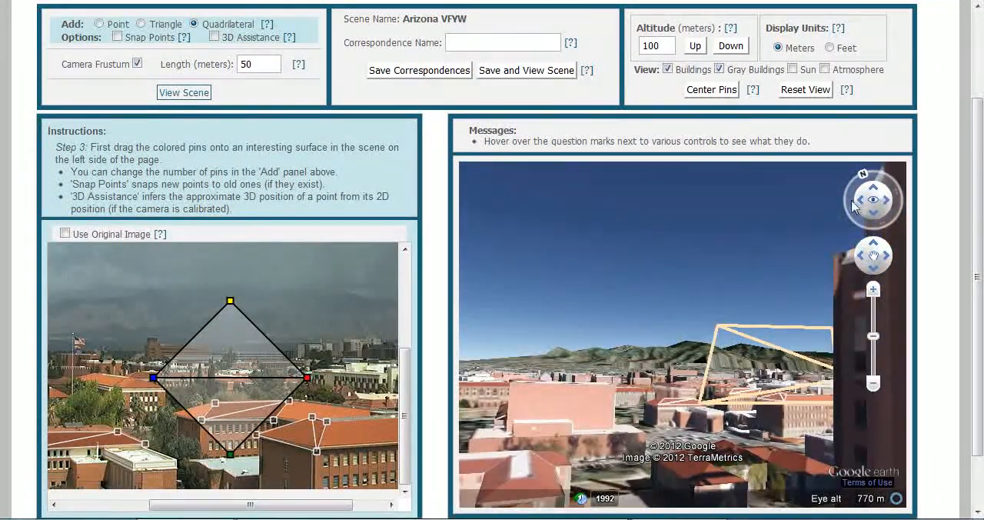
click(887, 203)
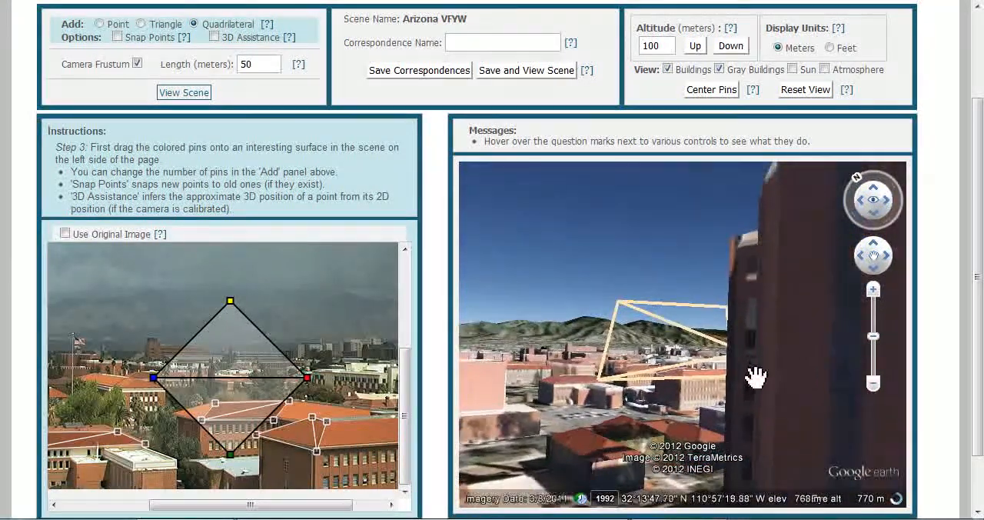
drag(754, 380, 895, 368)
mouse_move(835, 370)
mouse_down()
mouse_move(837, 404)
mouse_move(861, 387)
mouse_move(861, 372)
mouse_move(822, 385)
mouse_move(829, 375)
mouse_up()
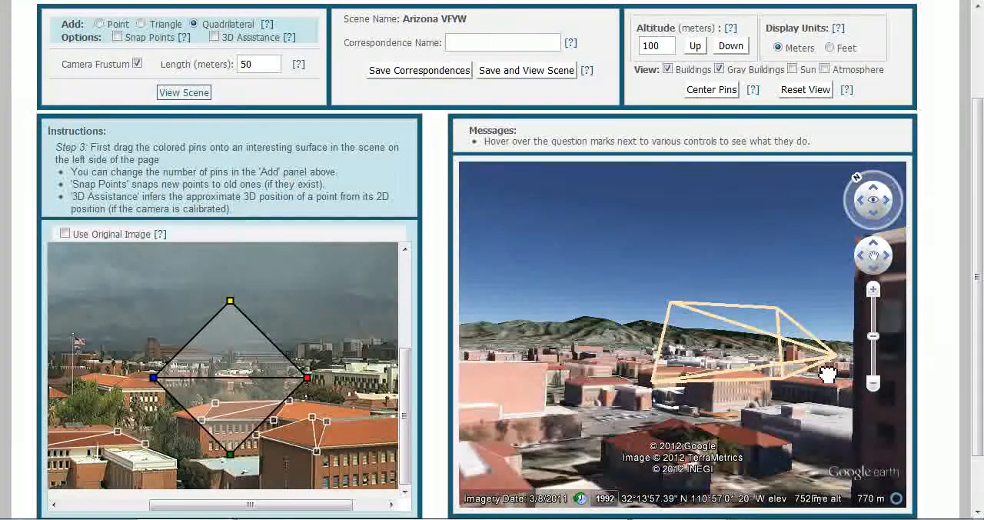
click(888, 202)
drag(692, 402, 775, 407)
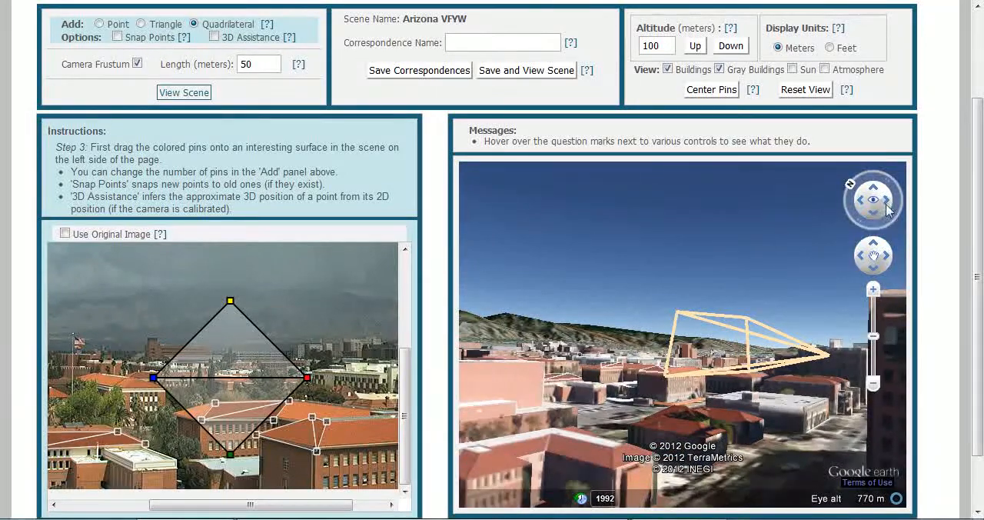
click(888, 201)
drag(889, 201, 939, 222)
drag(725, 308, 878, 322)
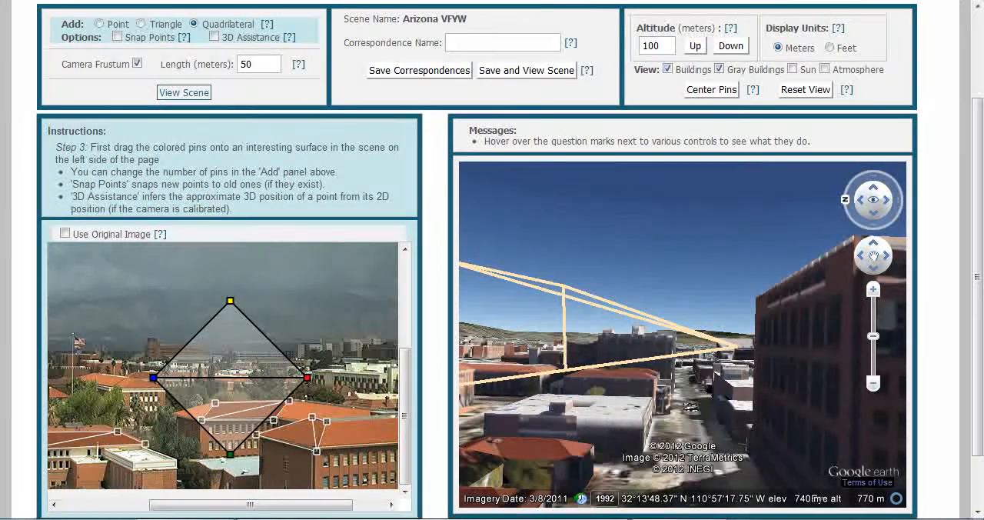
click(137, 63)
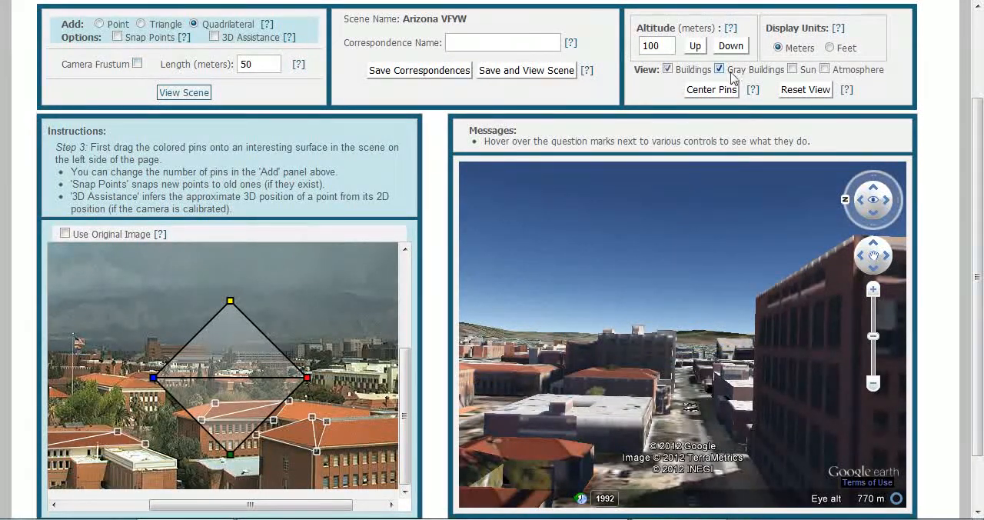
click(823, 90)
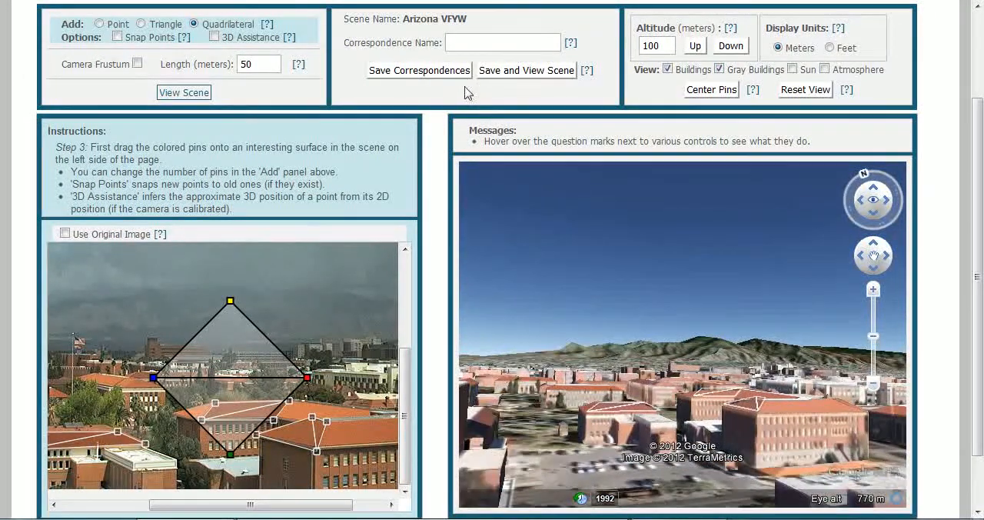
Step: Switch to single Point mode with 3D Assistance, pin a roof corner of the lower-left building in the photo, and save the correspondence
click(99, 24)
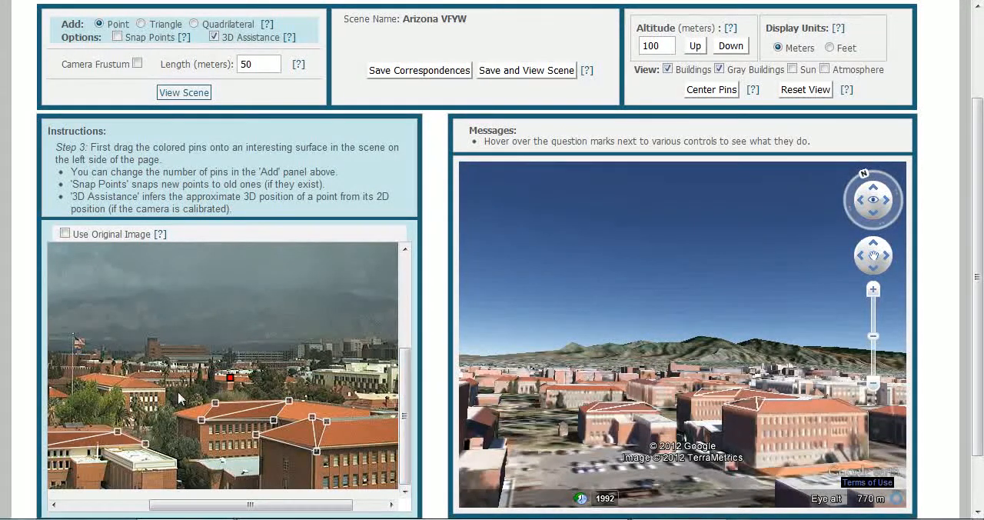
drag(230, 377, 138, 465)
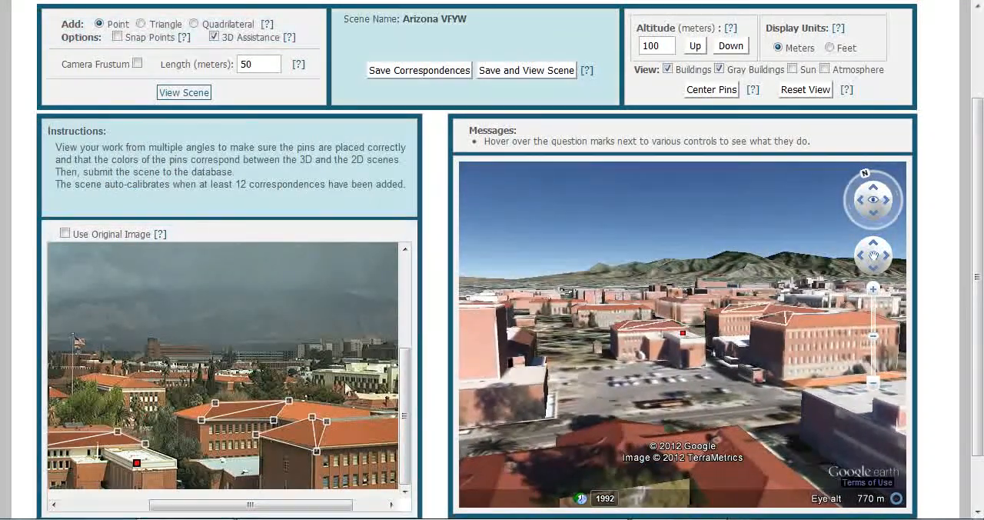
scroll(726, 343, up, 4)
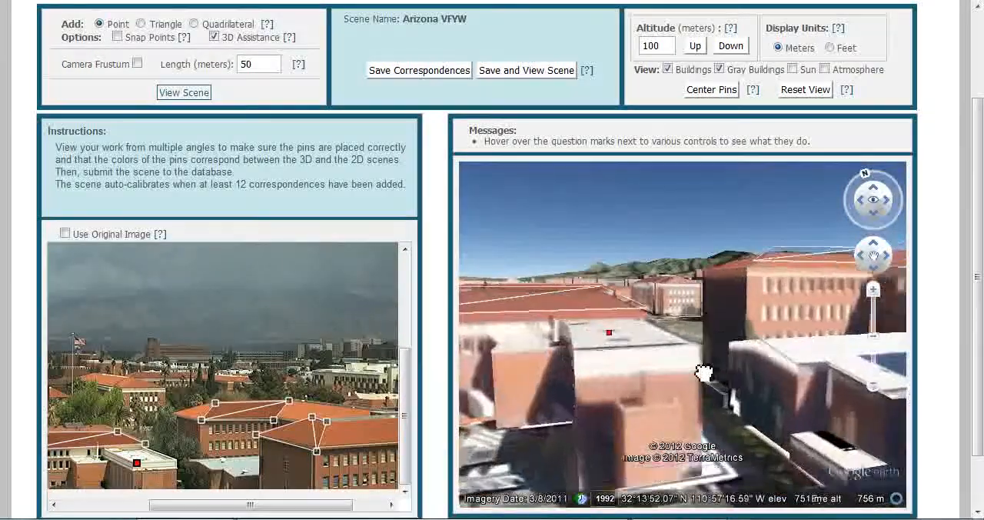
click(659, 340)
drag(659, 341, 649, 372)
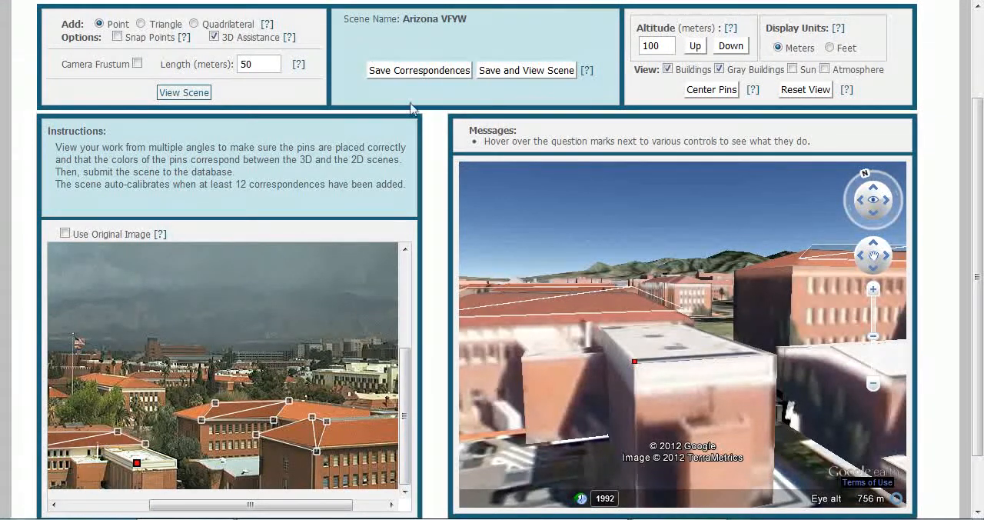
click(422, 71)
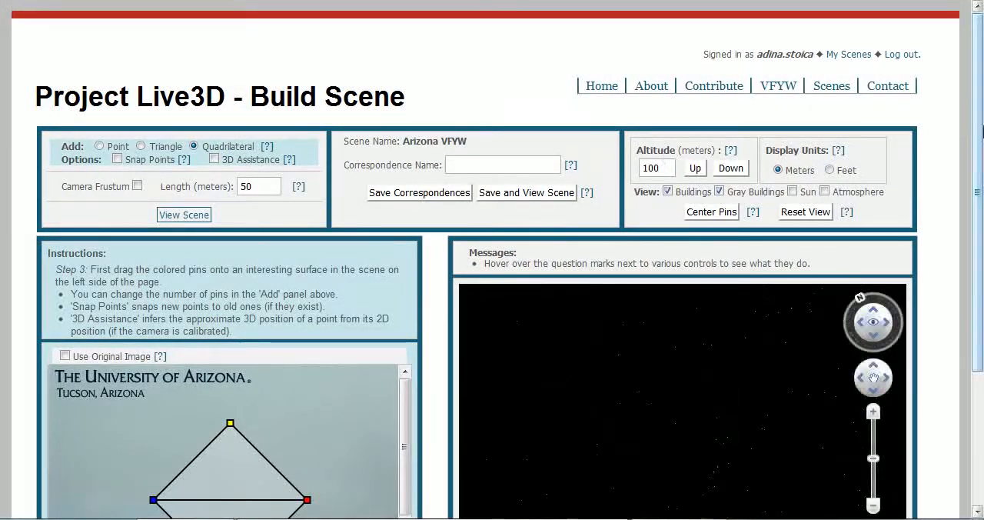
Step: Add another single point with 3D Assistance on the left roof corner of the middle building and set its 3D pin
drag(978, 166, 982, 267)
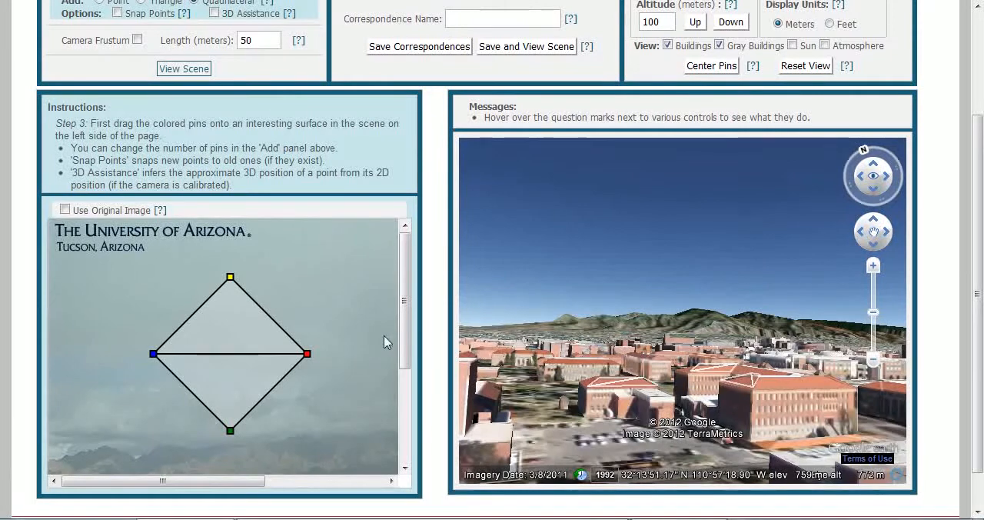
scroll(406, 340, right, 2)
scroll(406, 358, right, 3)
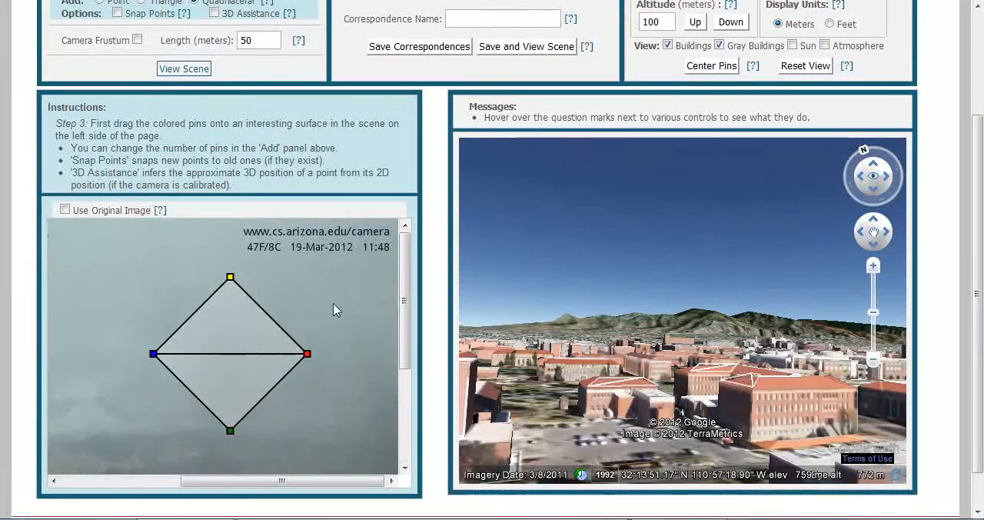
scroll(407, 356, down, 5)
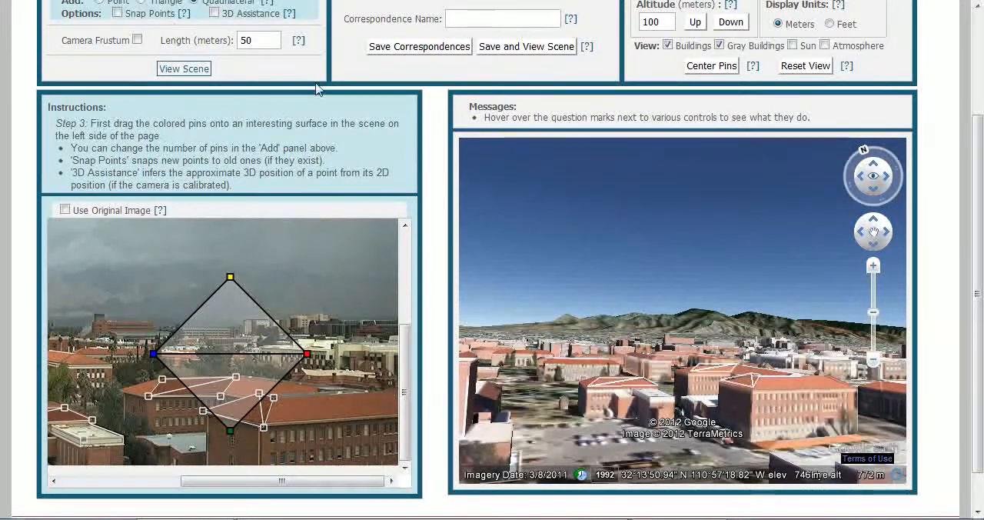
scroll(981, 230, up, 1)
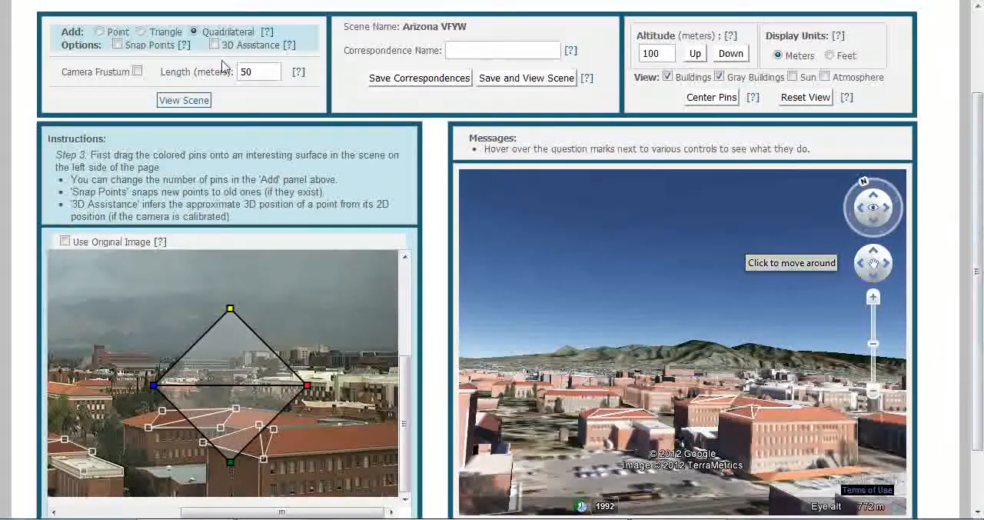
click(100, 33)
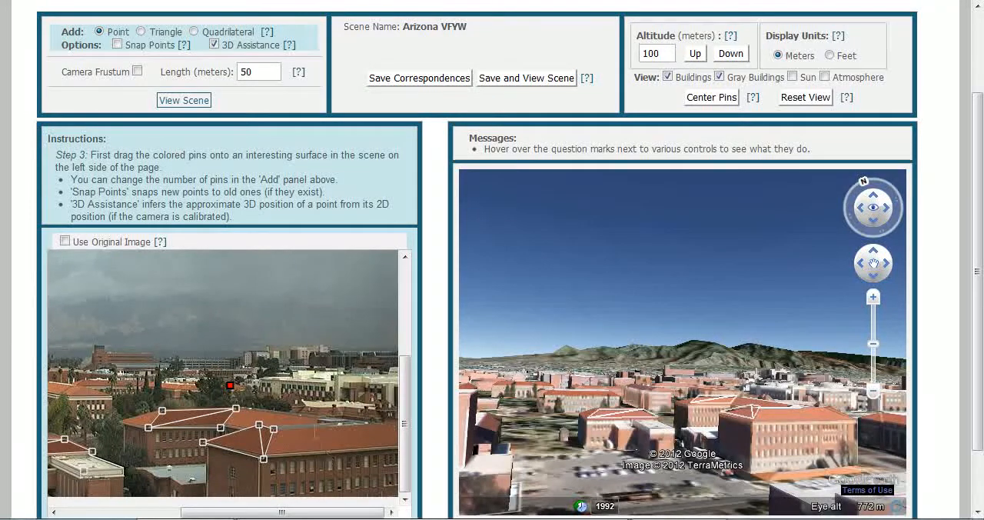
drag(232, 390, 124, 423)
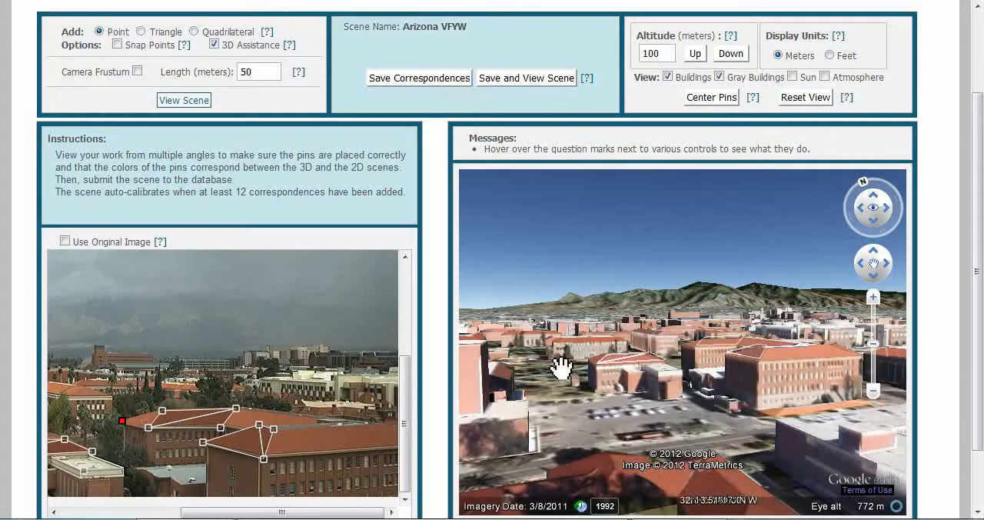
drag(711, 360, 740, 436)
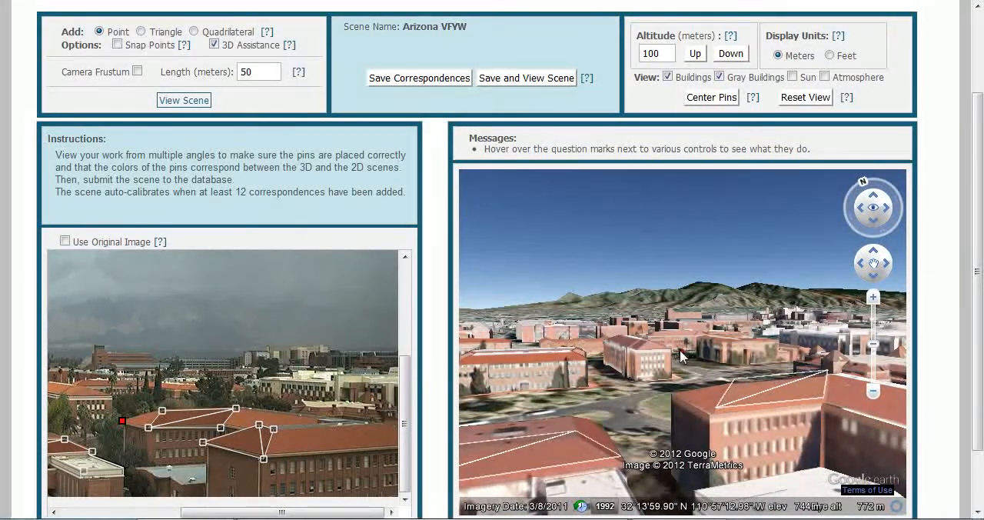
click(675, 396)
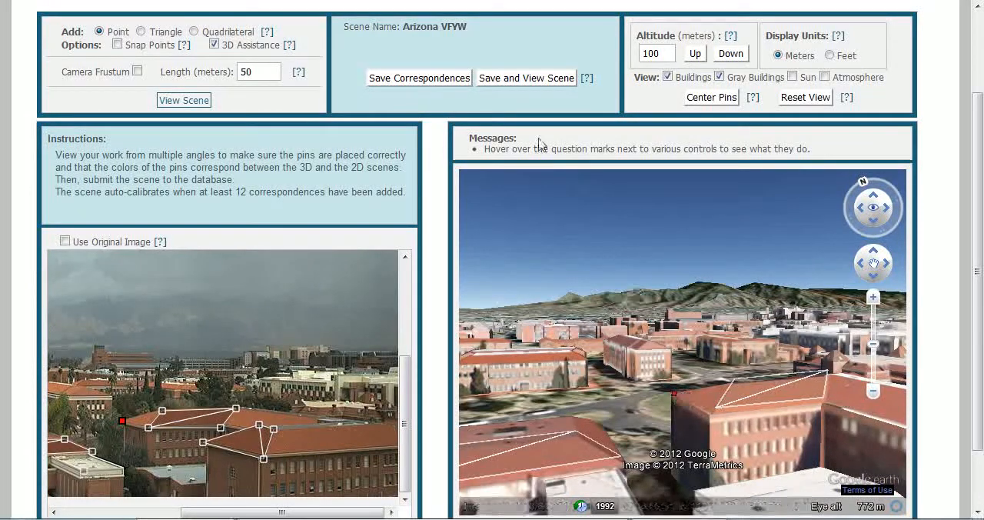
Step: Save and view the scene, then open the option to delete parts of this scene
click(519, 79)
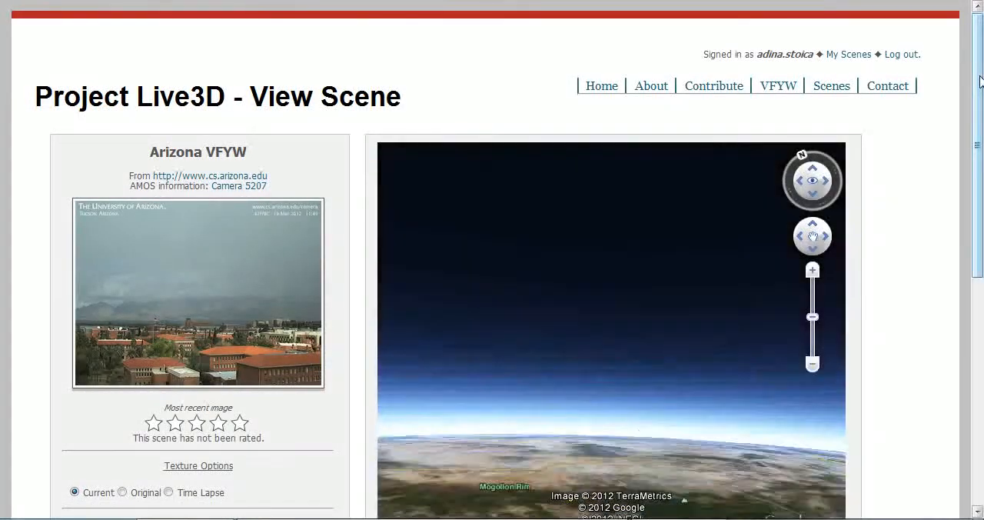
drag(981, 81, 981, 234)
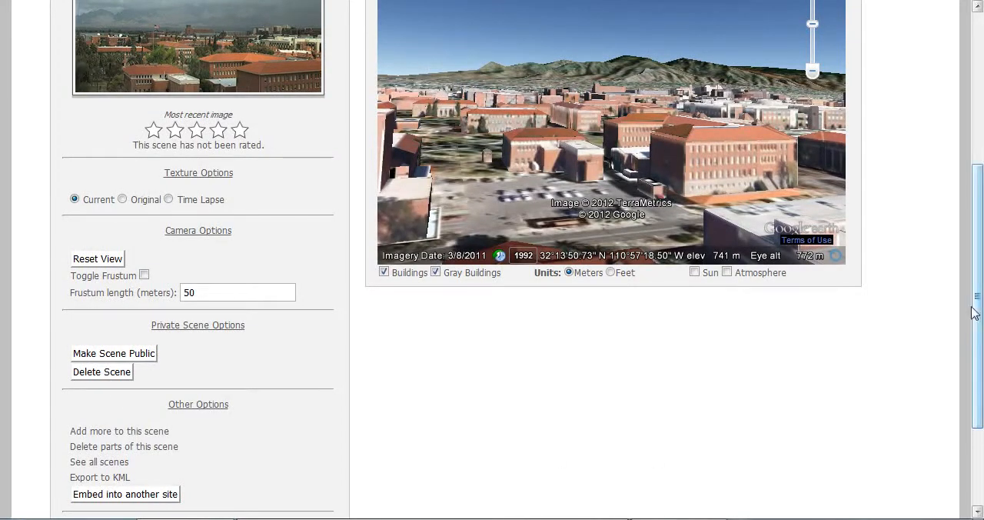
drag(981, 308, 980, 346)
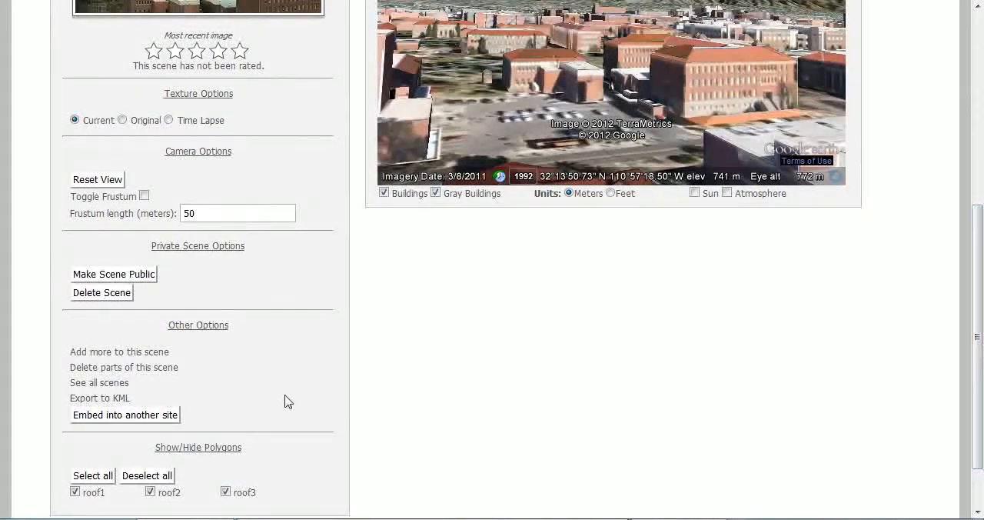
click(156, 368)
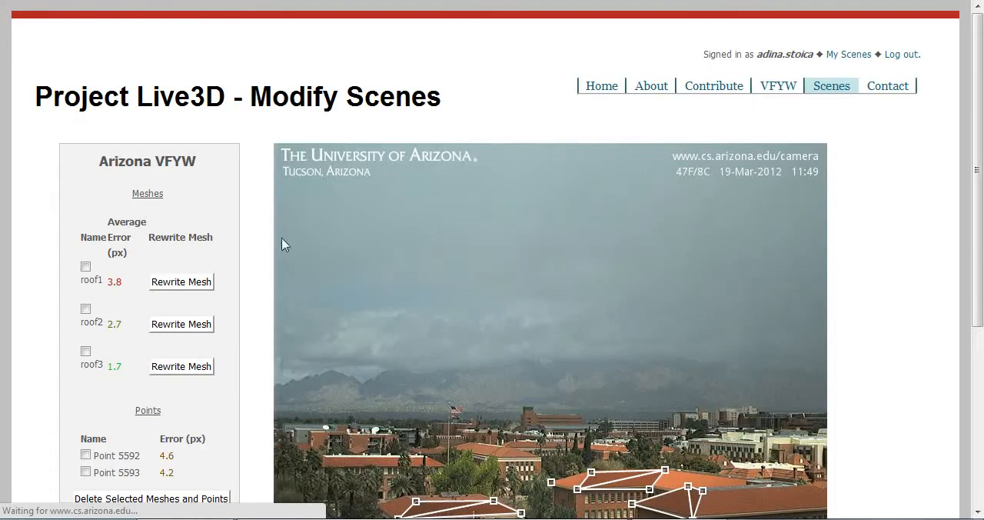
Step: Highlight the roof1, roof2 and roof3 meshes on the image, clear the selection, and go to My Scenes
click(86, 267)
click(86, 310)
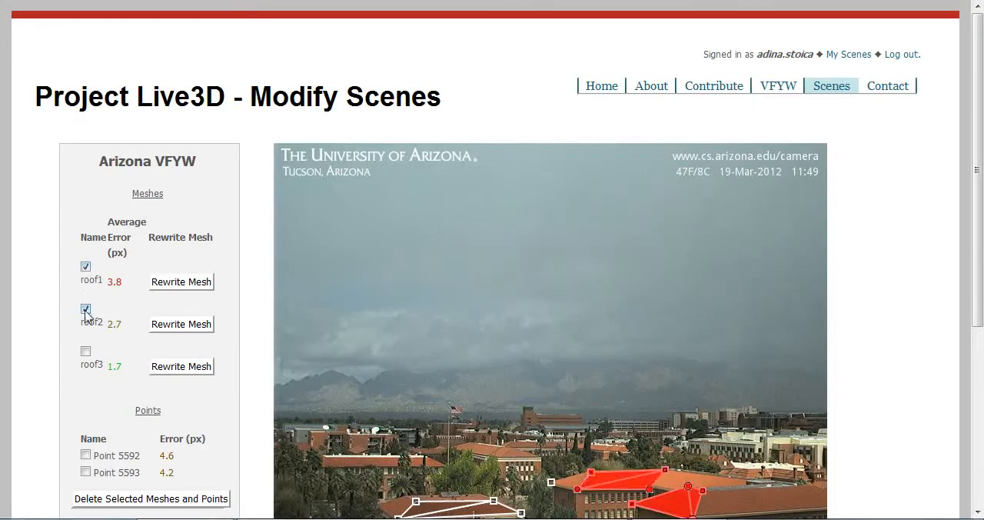
click(85, 352)
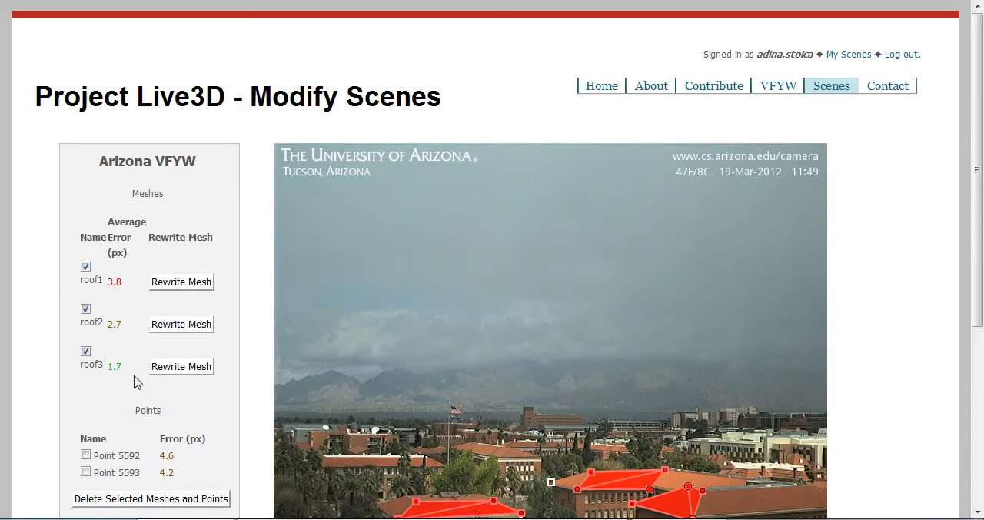
drag(975, 188, 981, 262)
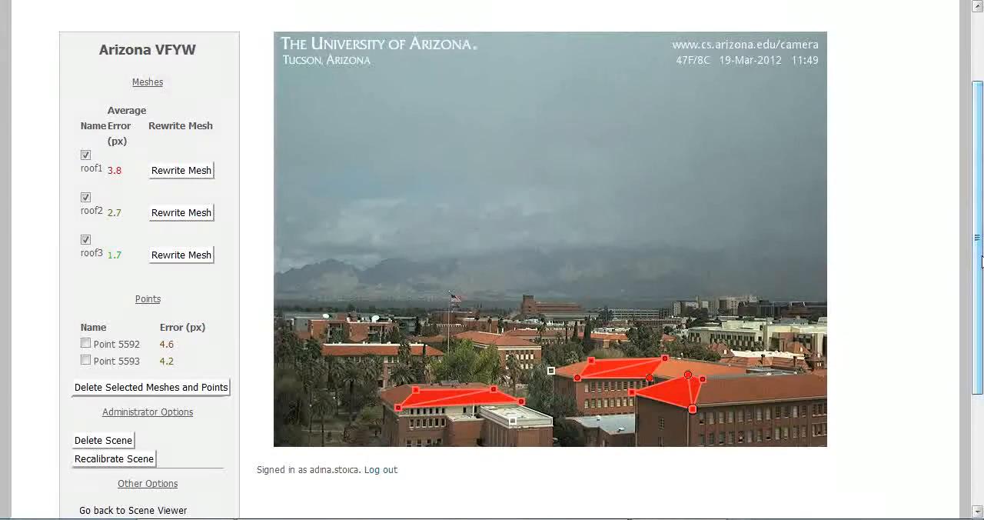
click(85, 155)
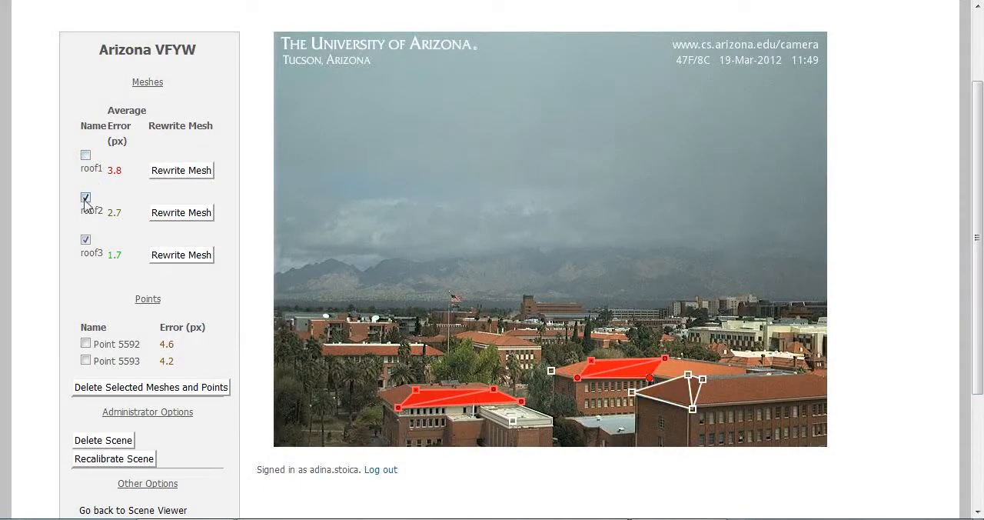
click(86, 198)
click(85, 240)
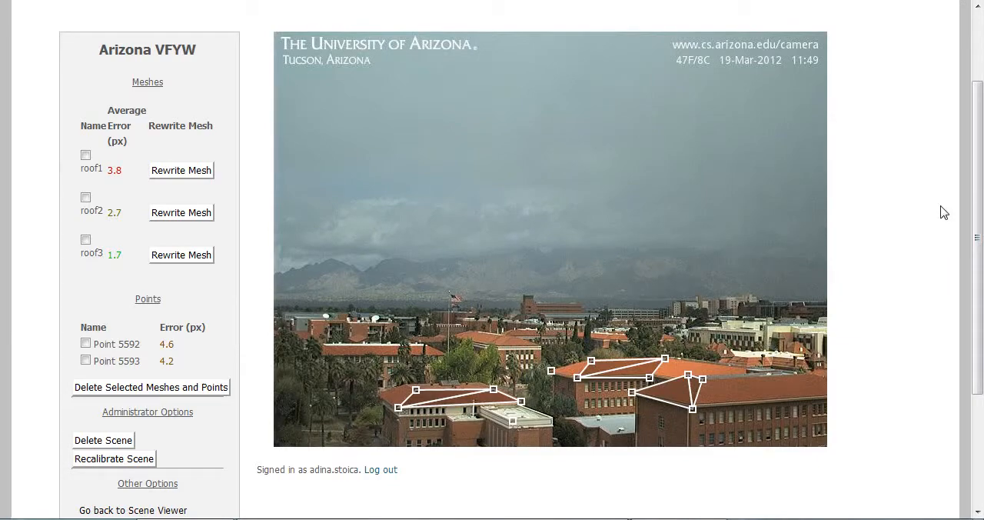
scroll(945, 155, up, 3)
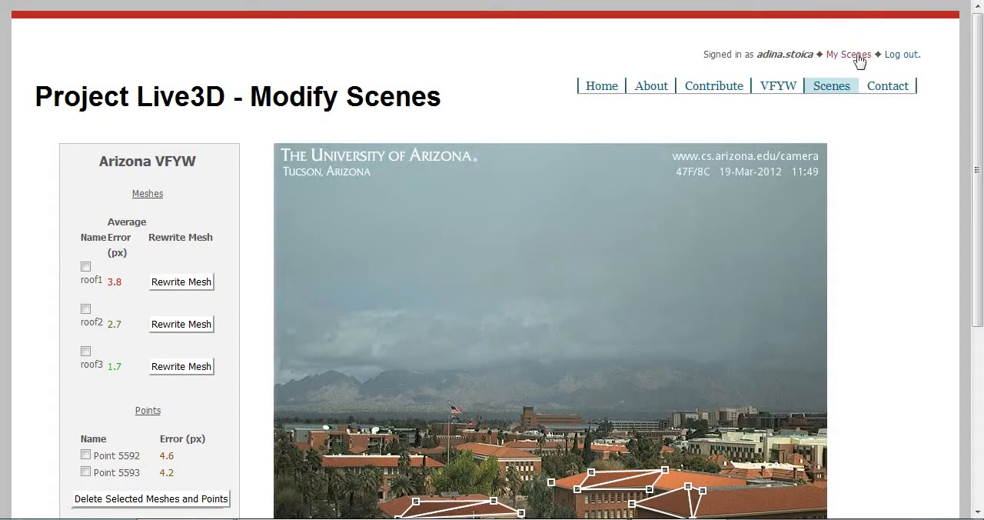
click(850, 58)
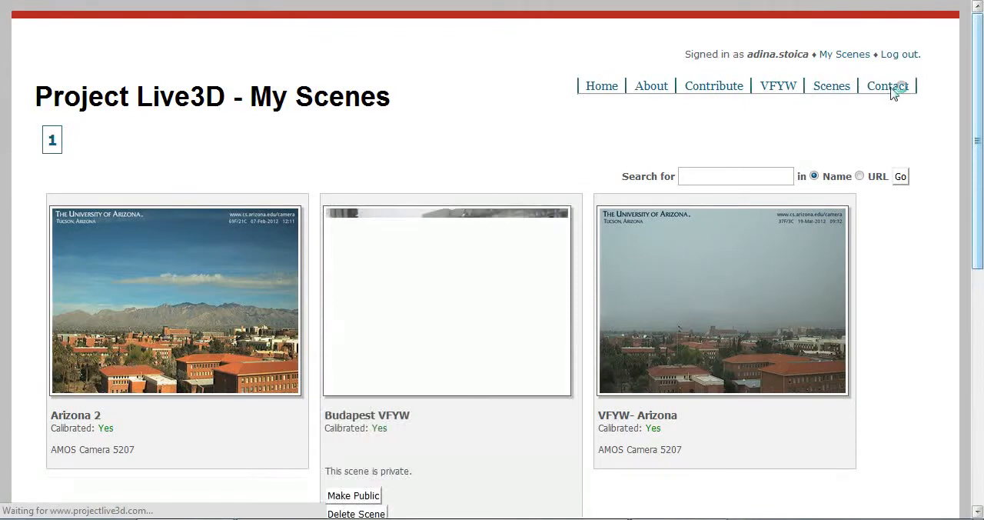
Step: Make the Arizona VFYW scene public from My Scenes
scroll(982, 308, down, 7)
drag(982, 308, 982, 373)
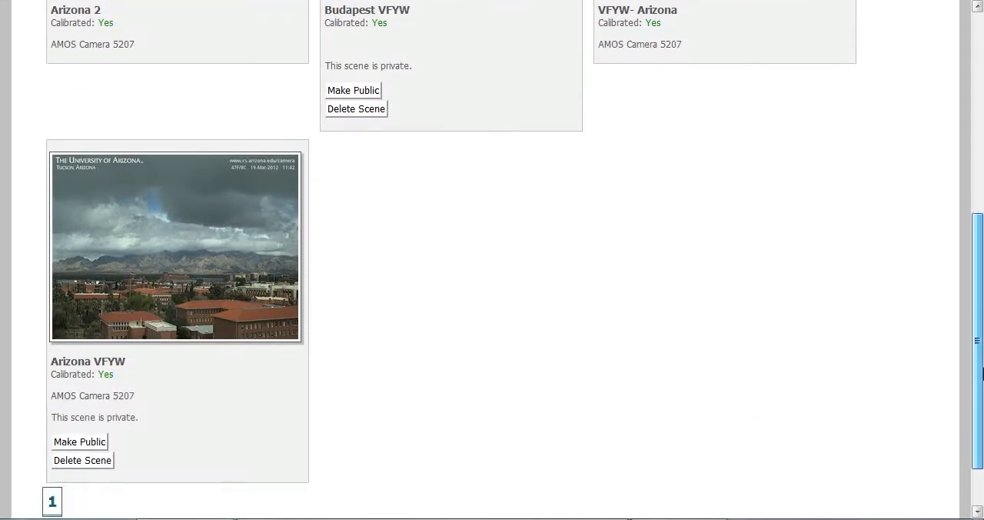
click(95, 443)
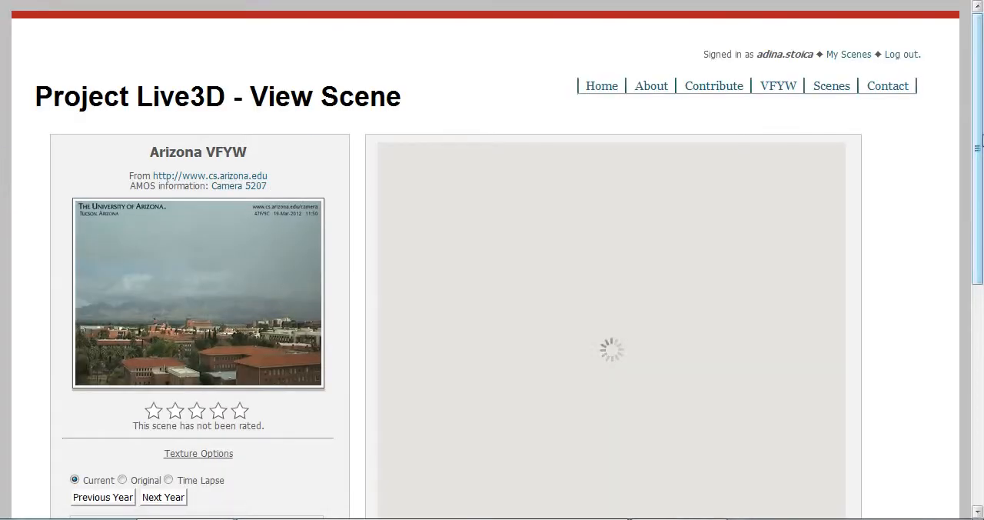
drag(980, 138, 973, 197)
drag(975, 249, 980, 345)
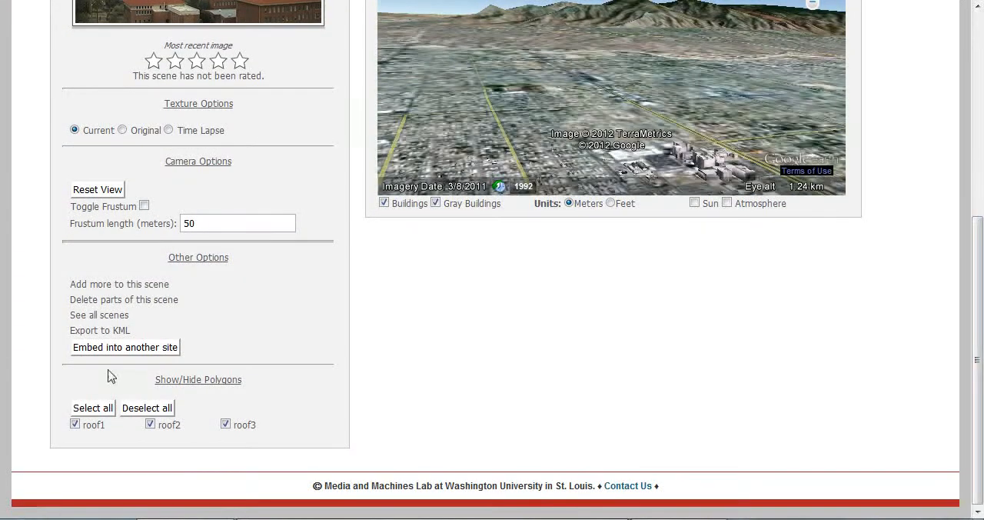
Step: Show the scene's embed code for another site and select the iframe snippet
click(119, 350)
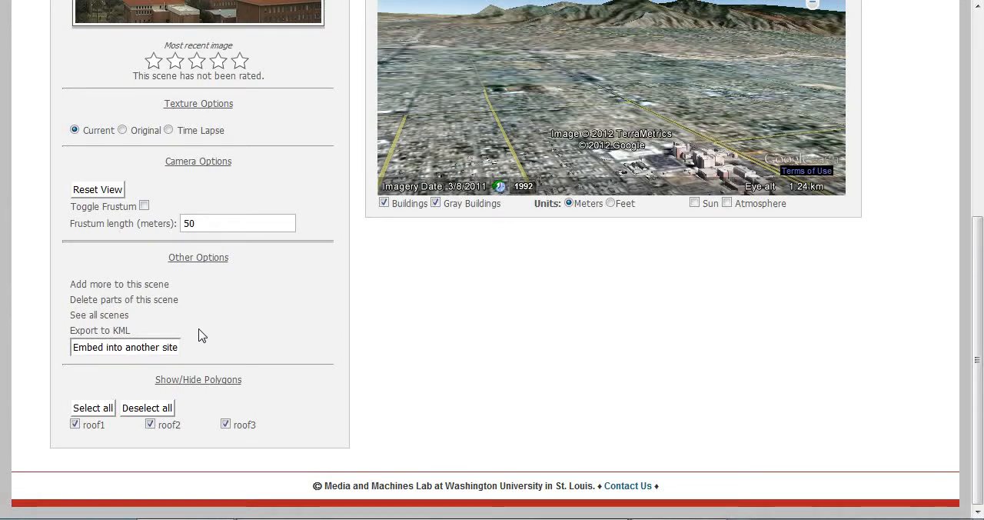
click(176, 346)
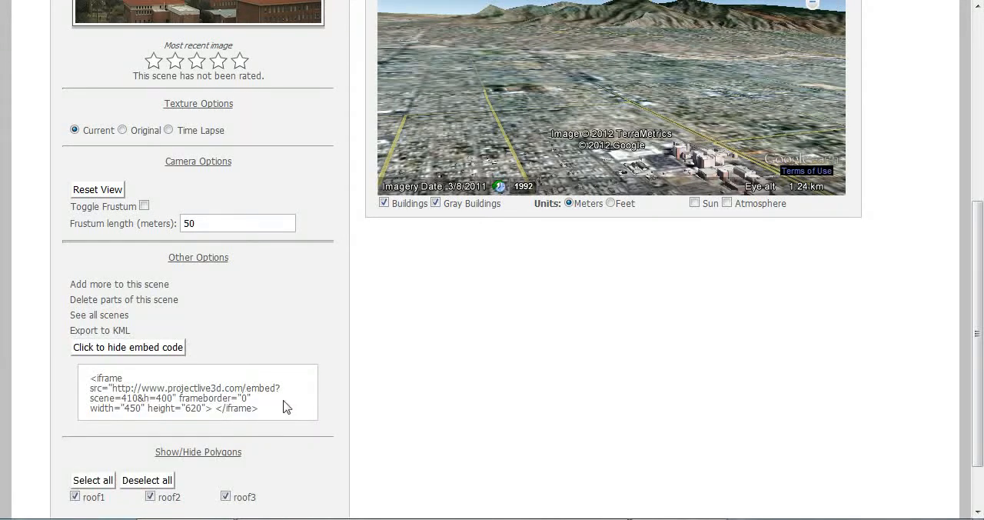
drag(267, 409, 124, 388)
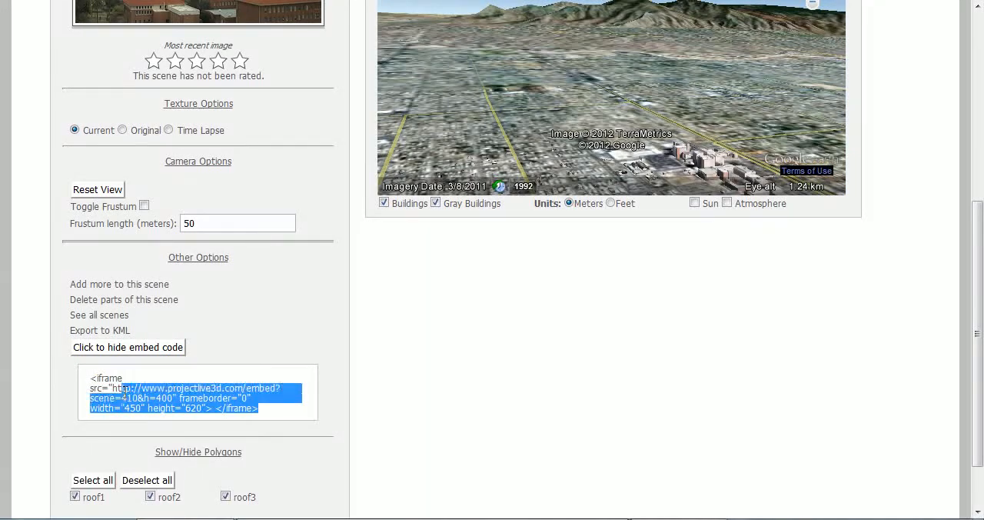
click(158, 397)
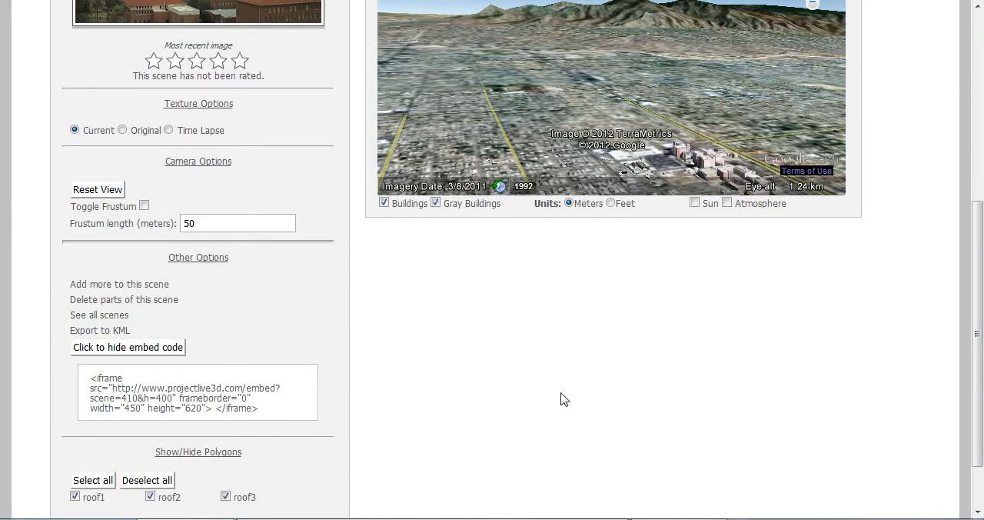
scroll(564, 399, down, 2)
scroll(566, 376, up, 4)
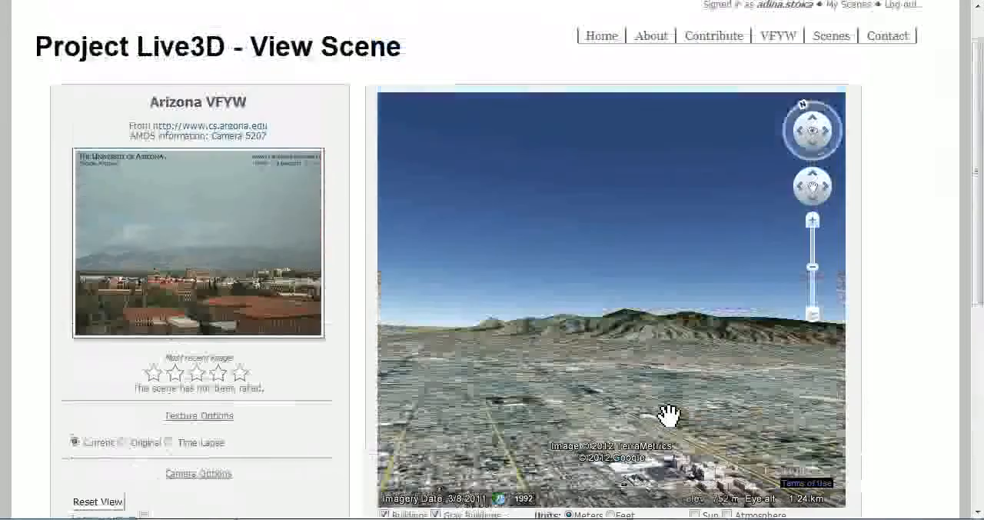